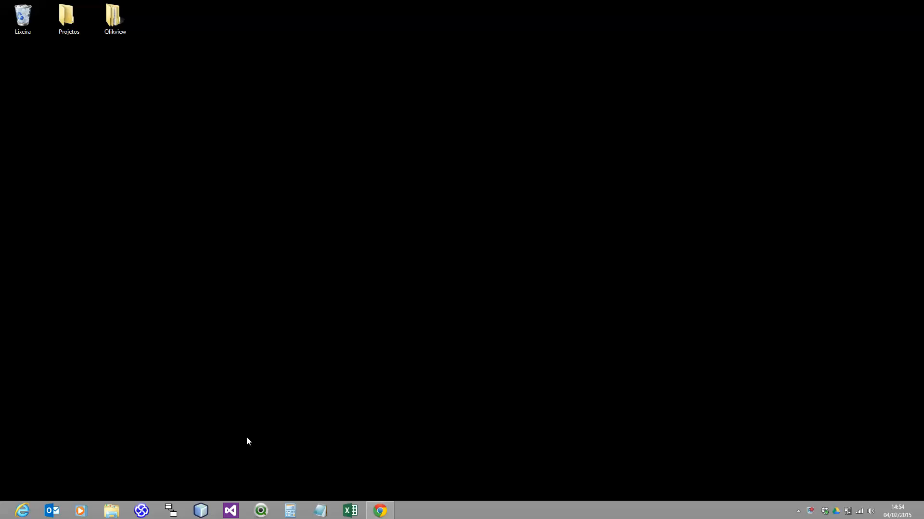
# - Launch QlikView, reposition its window and create a new blank document
pyautogui.click(257, 508)
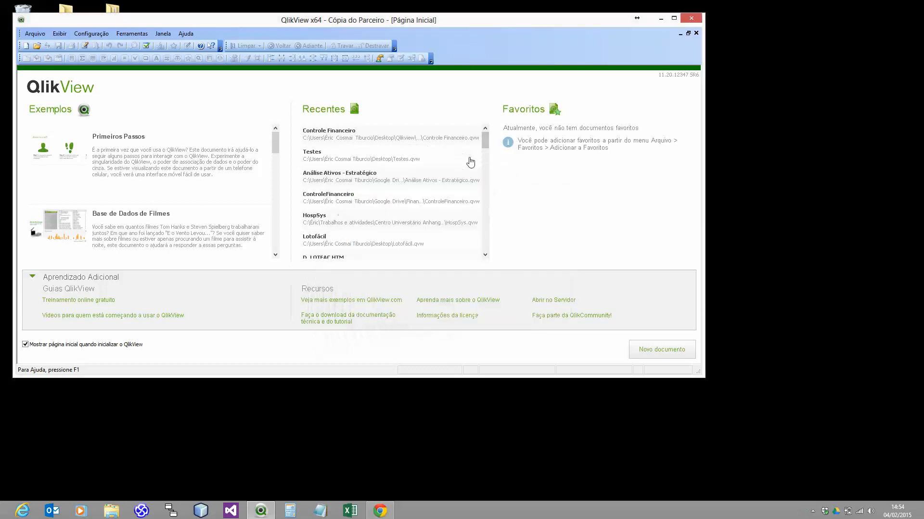
pyautogui.moveTo(421, 20); pyautogui.dragTo(526, 102)
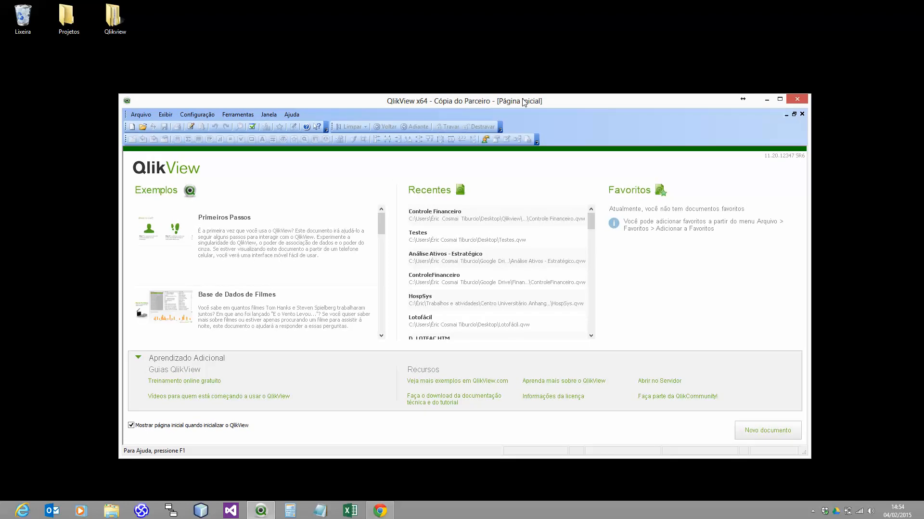
pyautogui.moveTo(525, 102)
pyautogui.mouseDown()
pyautogui.moveTo(517, 114)
pyautogui.moveTo(508, 102)
pyautogui.mouseUp()
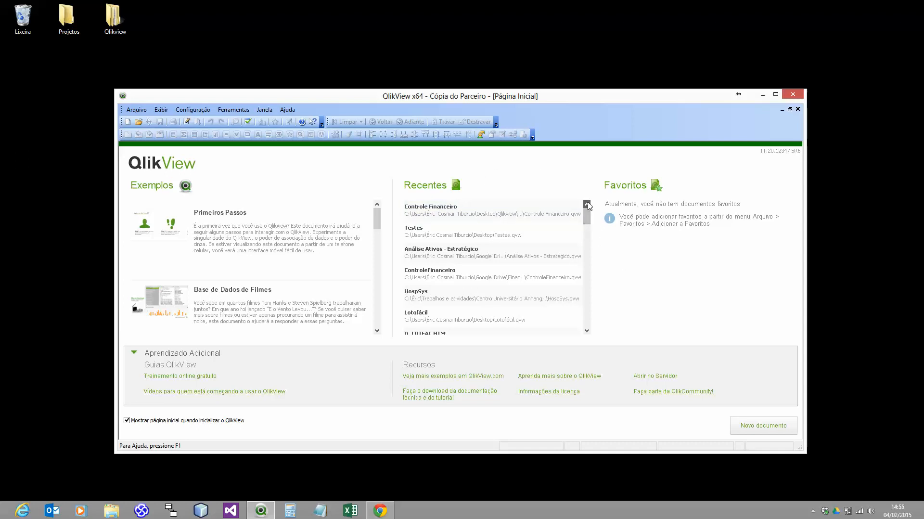
pyautogui.scroll(-3, 588, 206)
pyautogui.scroll(3, 589, 207)
pyautogui.click(127, 123)
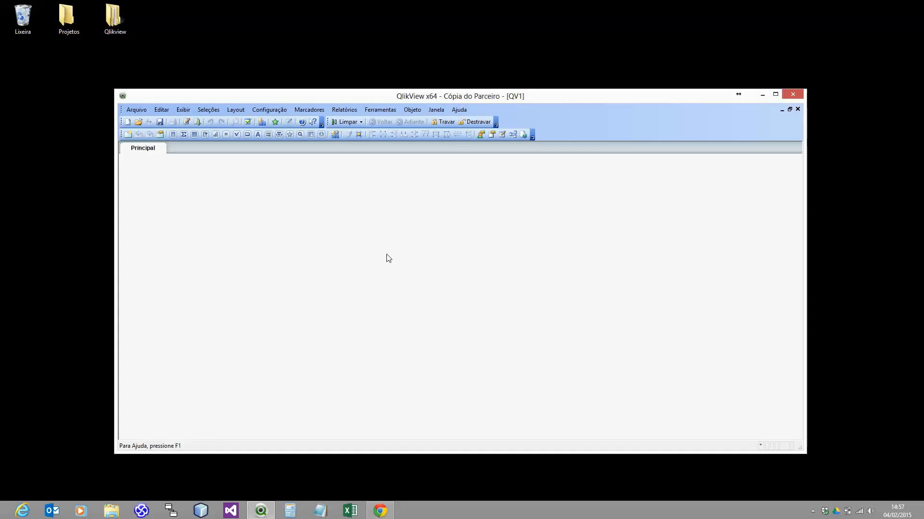
# - Save the new document as Exemplo1 in the Qlikview folder and open its load script for editing
pyautogui.click(160, 123)
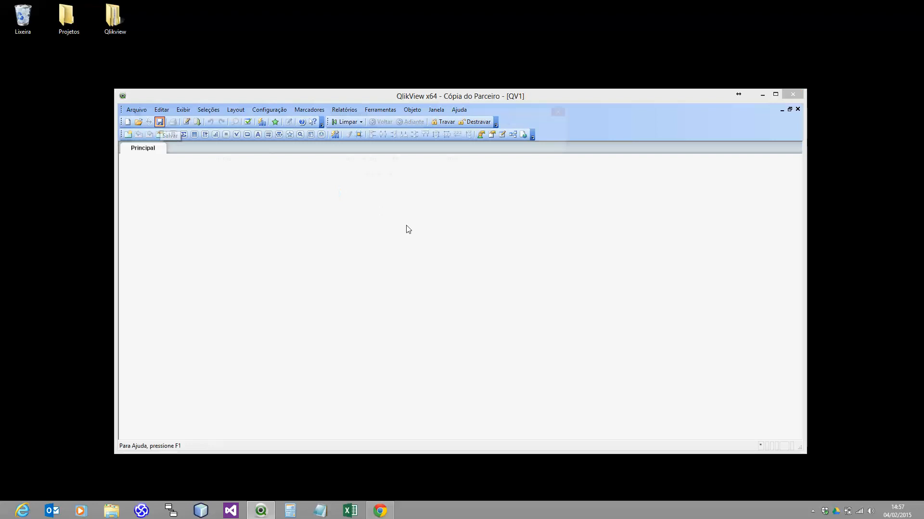
pyautogui.click(204, 127)
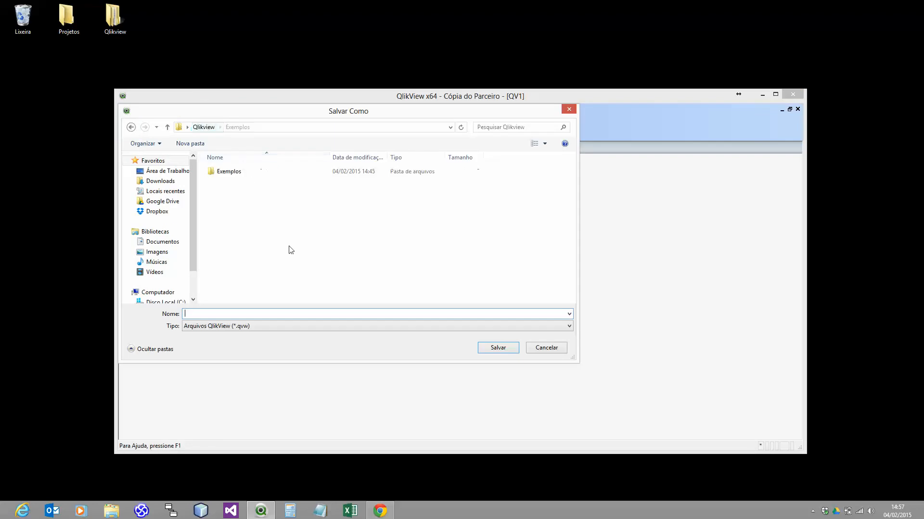
pyautogui.click(255, 315)
pyautogui.write('Exemplo')
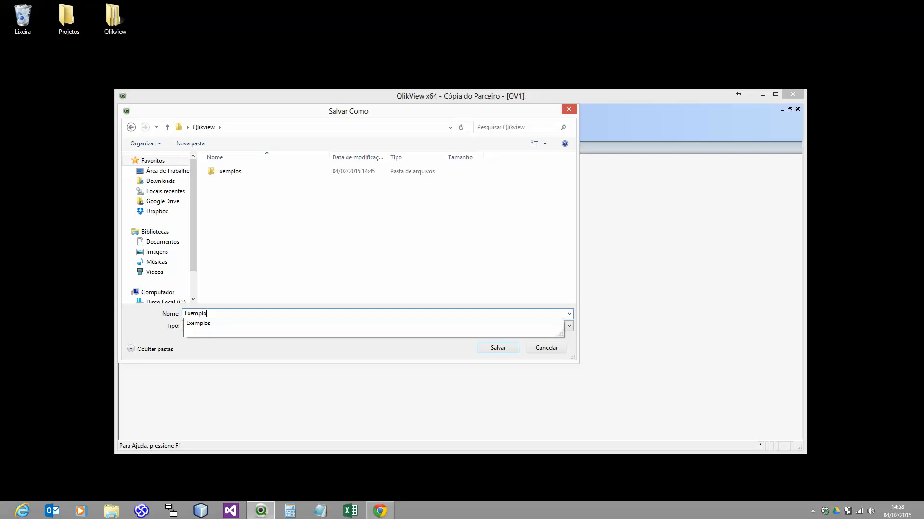
pyautogui.write('1')
pyautogui.press('Return')
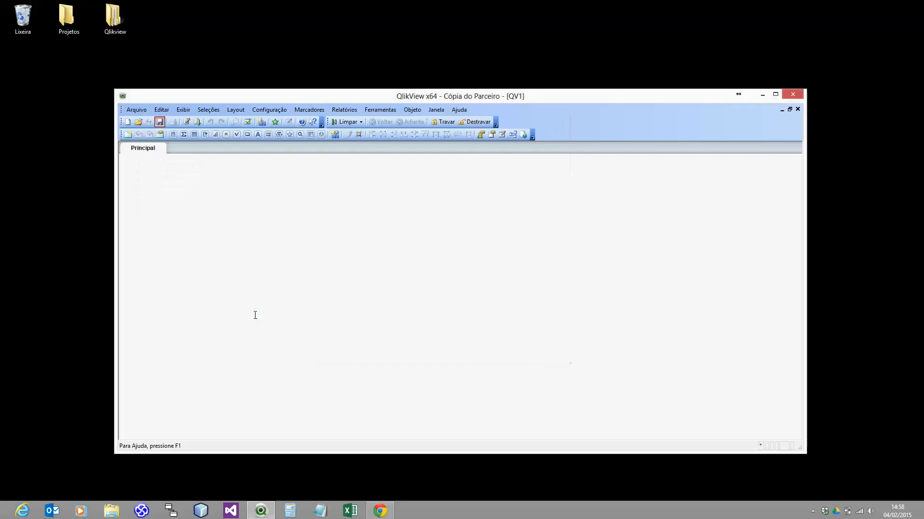
pyautogui.click(187, 122)
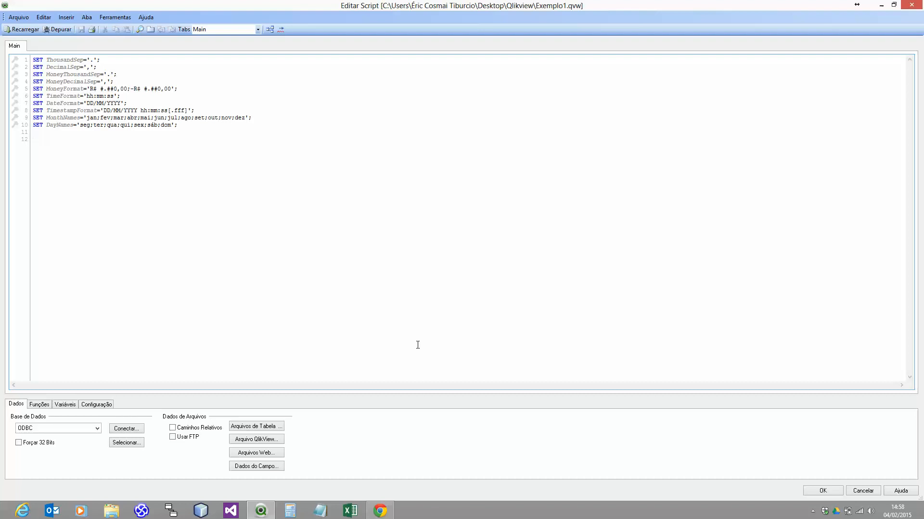
# - Switch to Excel, create a blank workbook and rename its sheet Funcionario
pyautogui.click(350, 509)
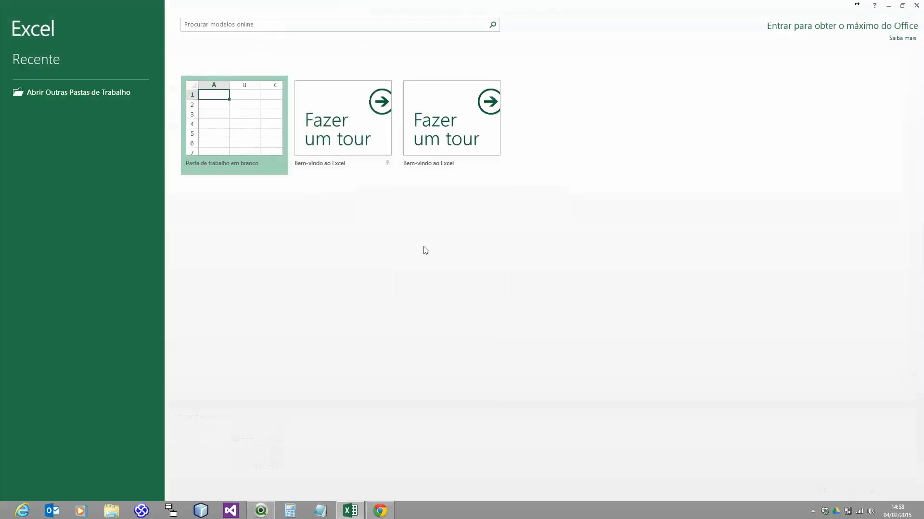
pyautogui.click(241, 125)
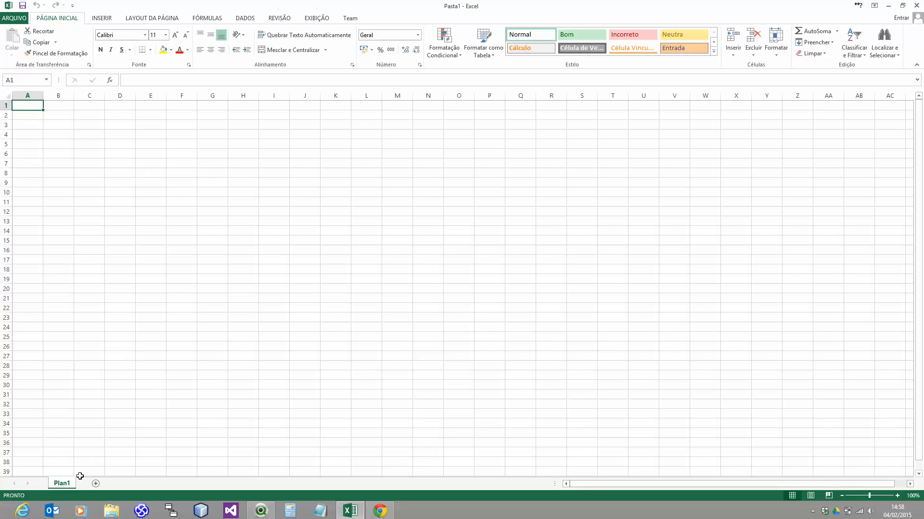
pyautogui.doubleClick(61, 483)
pyautogui.write('Funcionario')
# - Enter the headers cdFuncionario, nmFuncionario and cdPais in A1:C1 and autofit the column widths
pyautogui.click(27, 106)
pyautogui.write('cd')
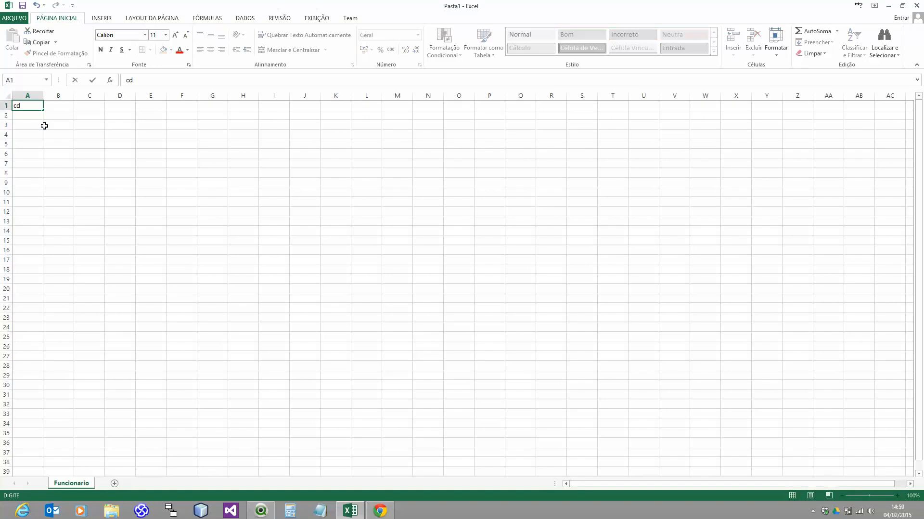
pyautogui.write('Funcionario')
pyautogui.press('Tab')
pyautogui.write('nmFuncionario')
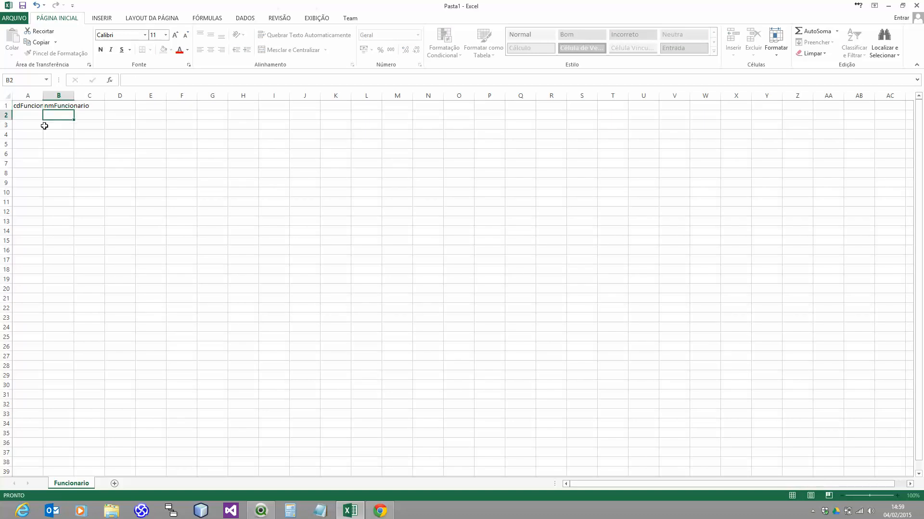
pyautogui.press('Tab')
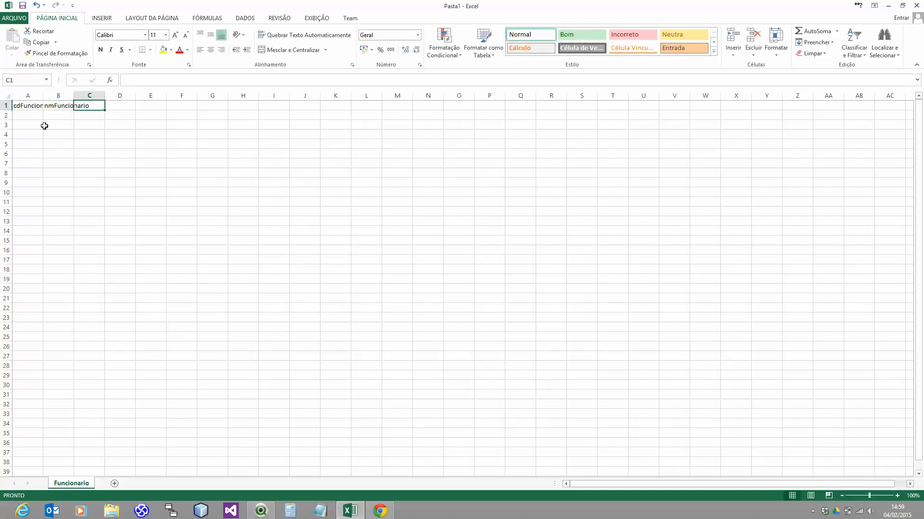
pyautogui.write('cdPais')
pyautogui.press('Return')
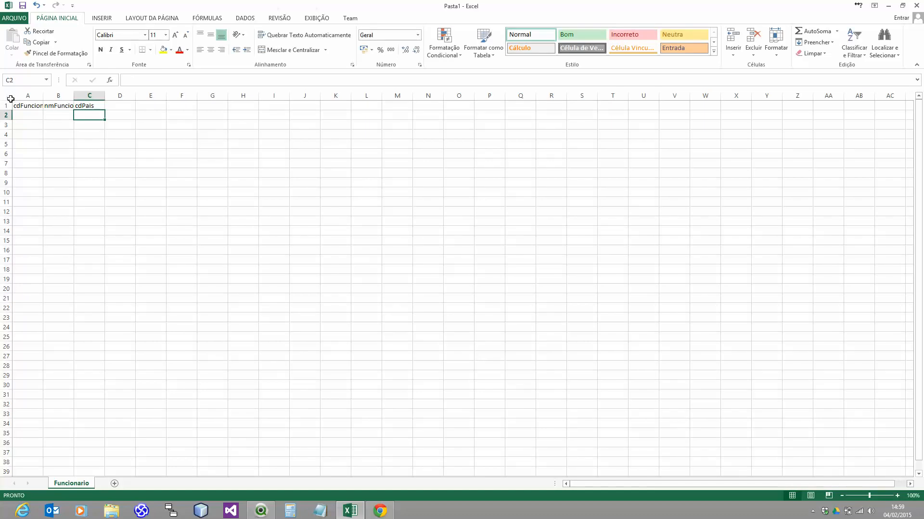
pyautogui.click(8, 95)
pyautogui.doubleClick(43, 95)
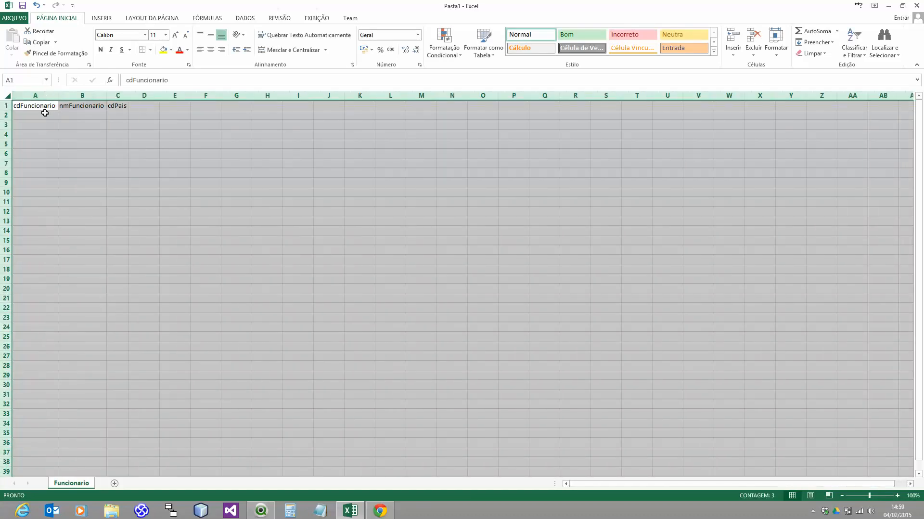
# - Fill row 2 with employee code 1, the employee's first name and country code BR
pyautogui.click(41, 114)
pyautogui.write('1')
pyautogui.press('Tab')
pyautogui.write('Eric')
pyautogui.press('Tab')
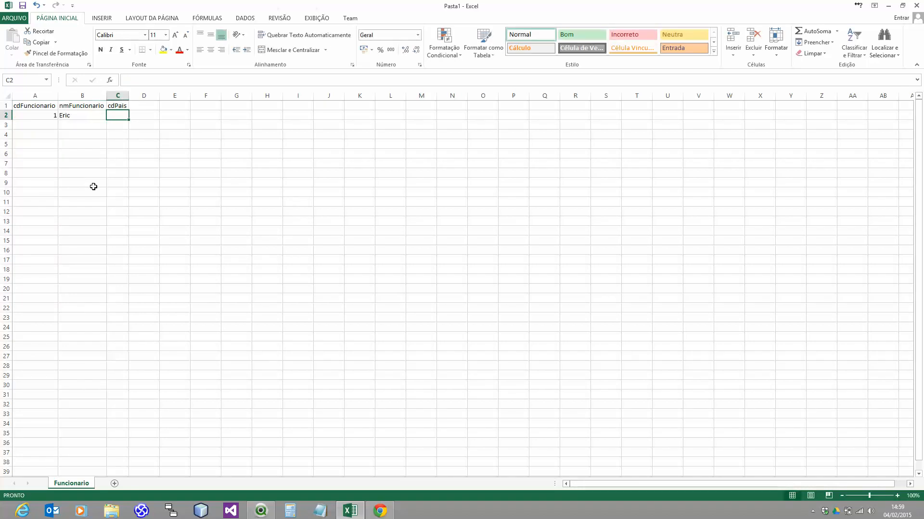
pyautogui.write('BR')
pyautogui.press('Return')
# - Fill row 3 with employee code 2, the employee's first name and country code BRA
pyautogui.press('Left')
pyautogui.press('Left')
pyautogui.write('2')
pyautogui.press('Tab')
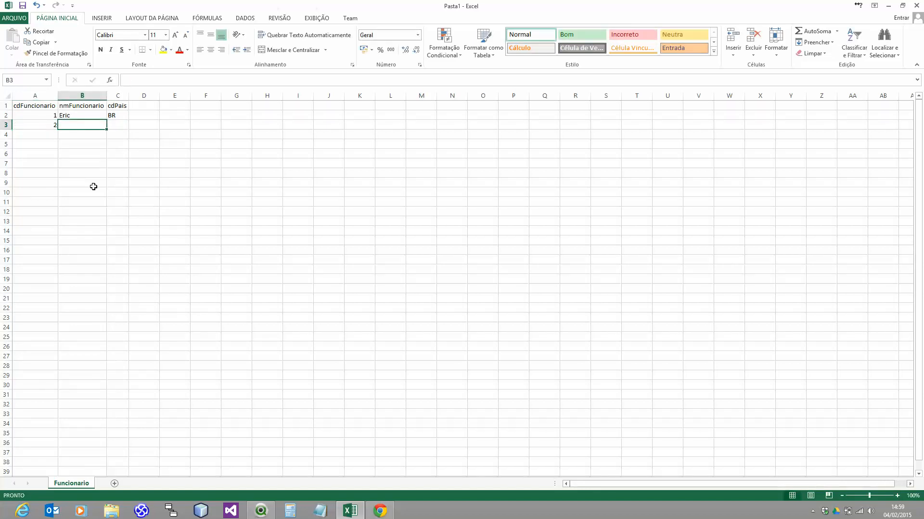
pyautogui.write('Ju')
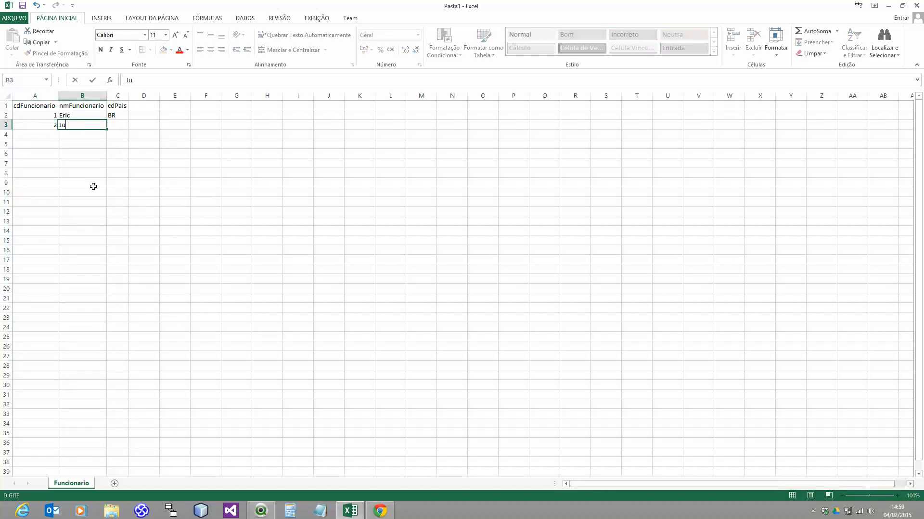
pyautogui.write('lio')
pyautogui.press('Tab')
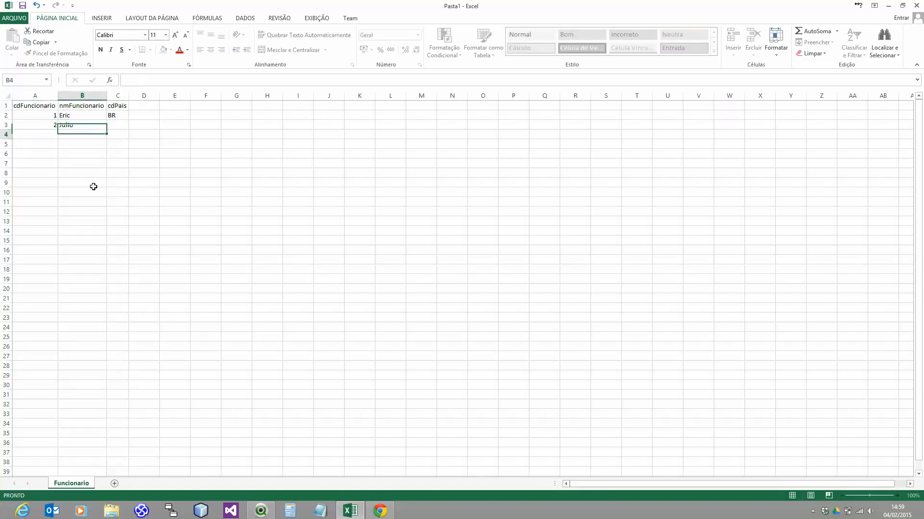
pyautogui.write('BRA')
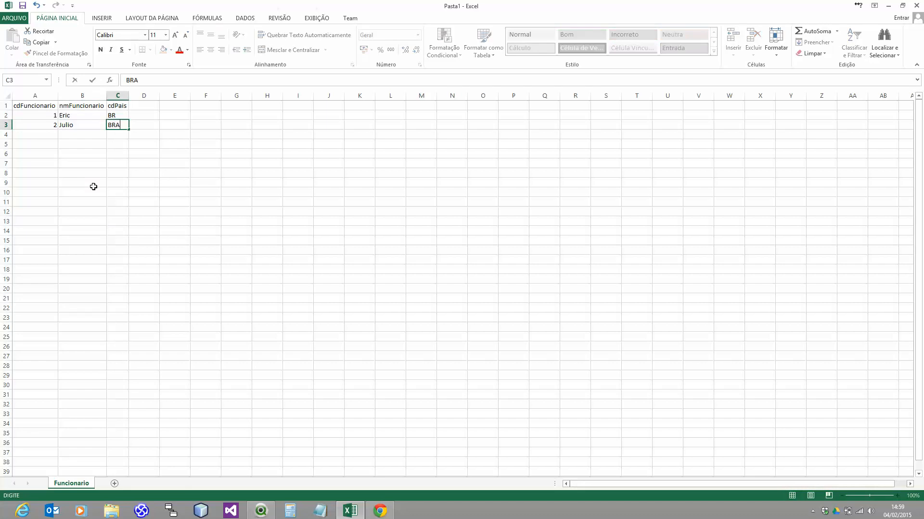
pyautogui.press('Return')
# - Fill row 4 with employee code 3, the employee's first name and country code EUA
pyautogui.press('Return')
pyautogui.press('Up')
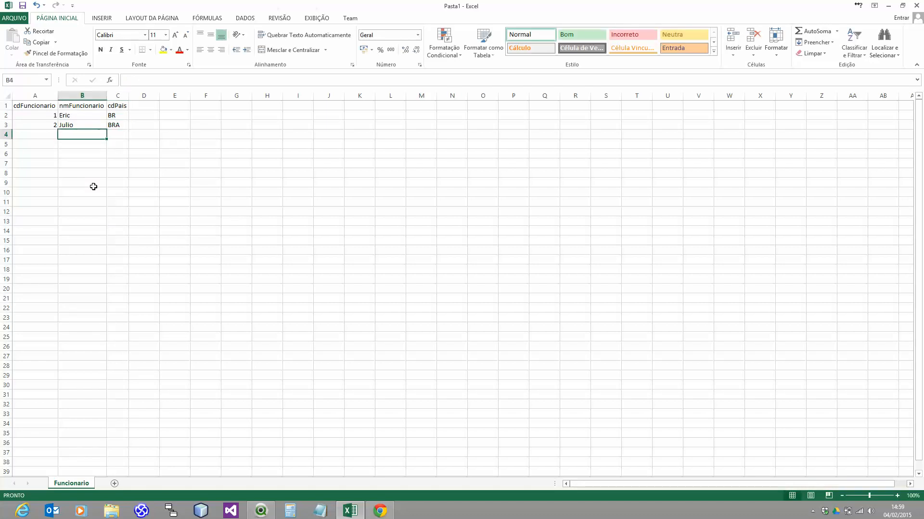
pyautogui.press('Left')
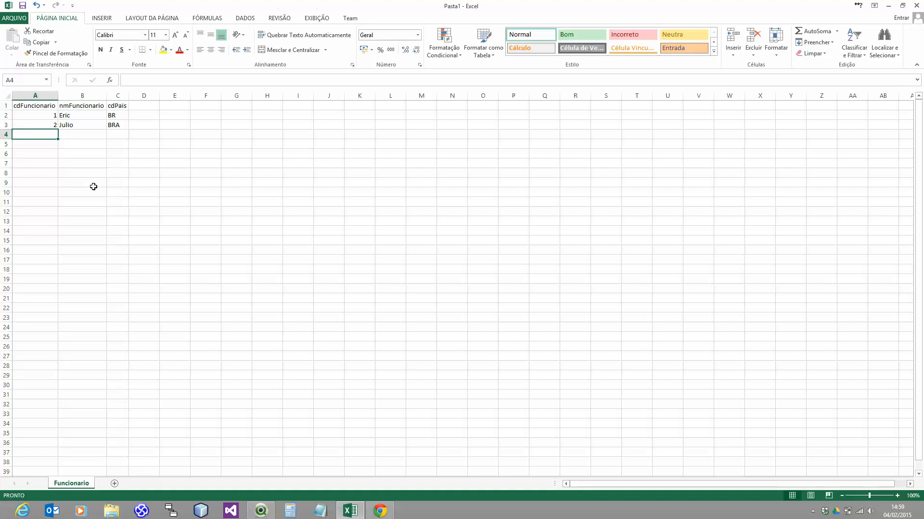
pyautogui.write('3')
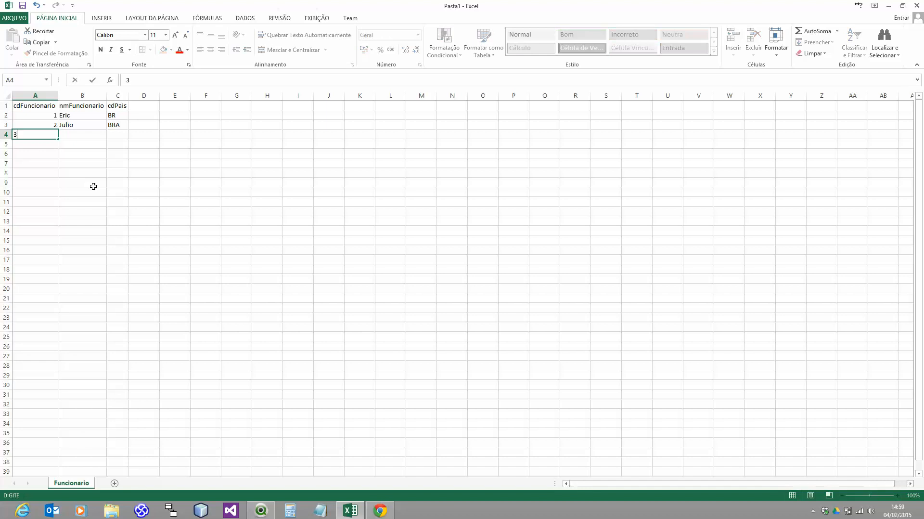
pyautogui.press('Return')
pyautogui.press('Up')
pyautogui.press('Right')
pyautogui.write('Robert')
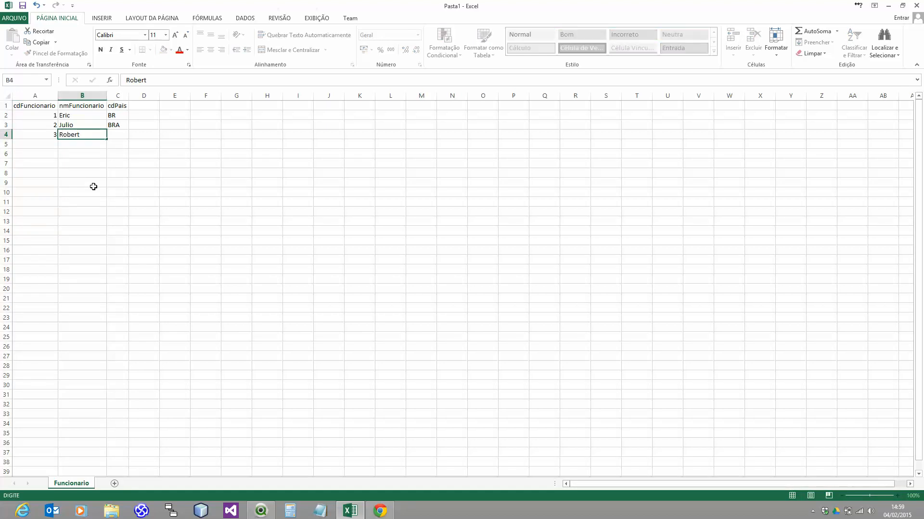
pyautogui.press('Tab')
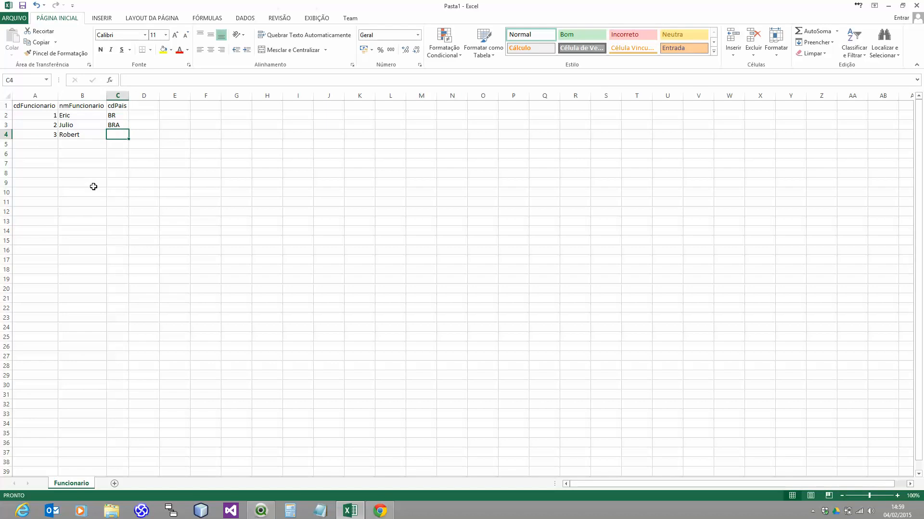
pyautogui.write('EUA')
pyautogui.press('Return')
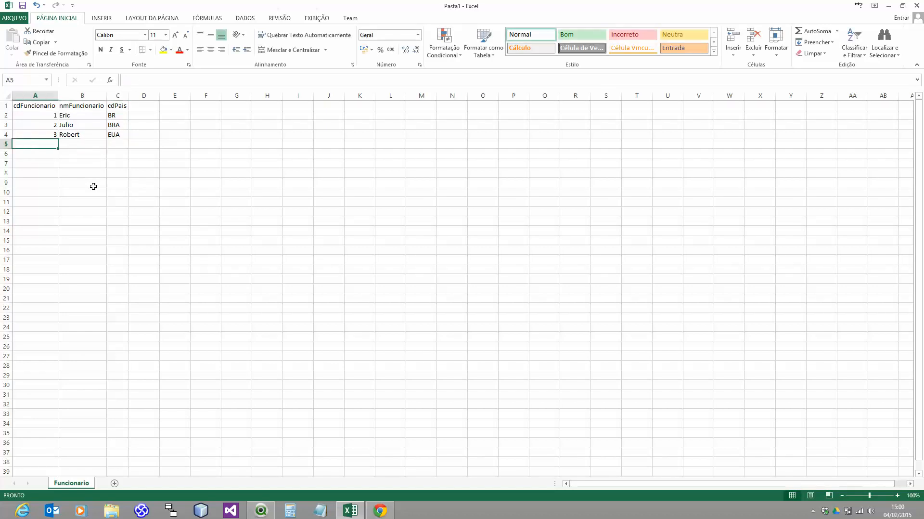
# - Fill row 5 with employee code 4, the employee's name and country code US, and select the country codes in C2:C5
pyautogui.write('4')
pyautogui.press('Tab')
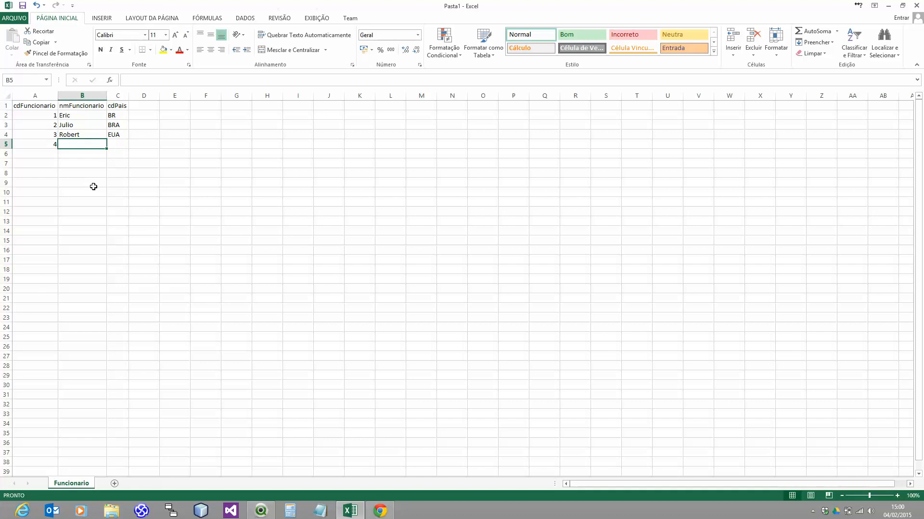
pyautogui.write('Jon')
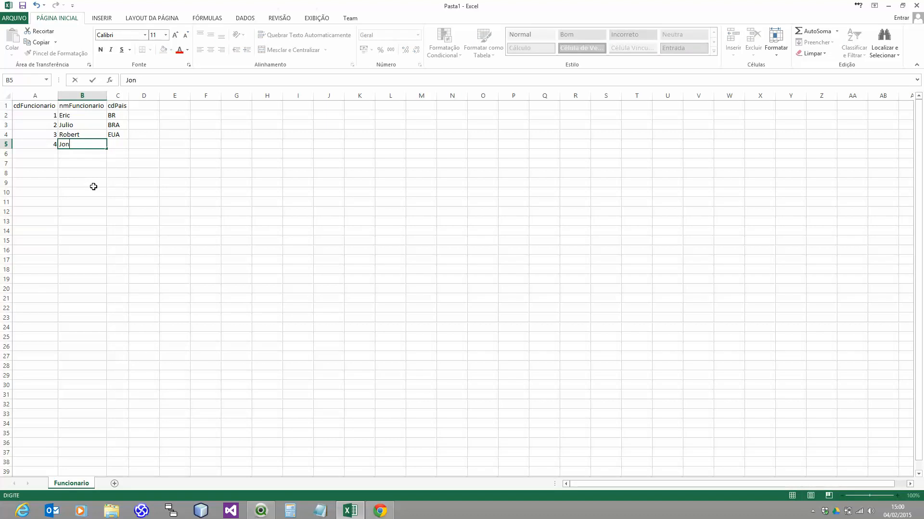
pyautogui.write('hson')
pyautogui.press('Tab')
pyautogui.write('US')
pyautogui.press('Return')
pyautogui.press('Left')
pyautogui.press('Left')
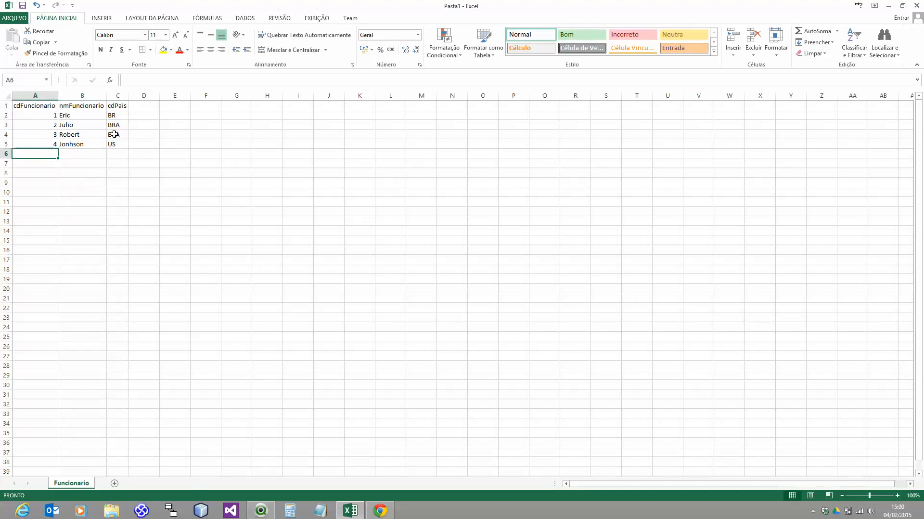
pyautogui.moveTo(116, 115); pyautogui.dragTo(111, 146)
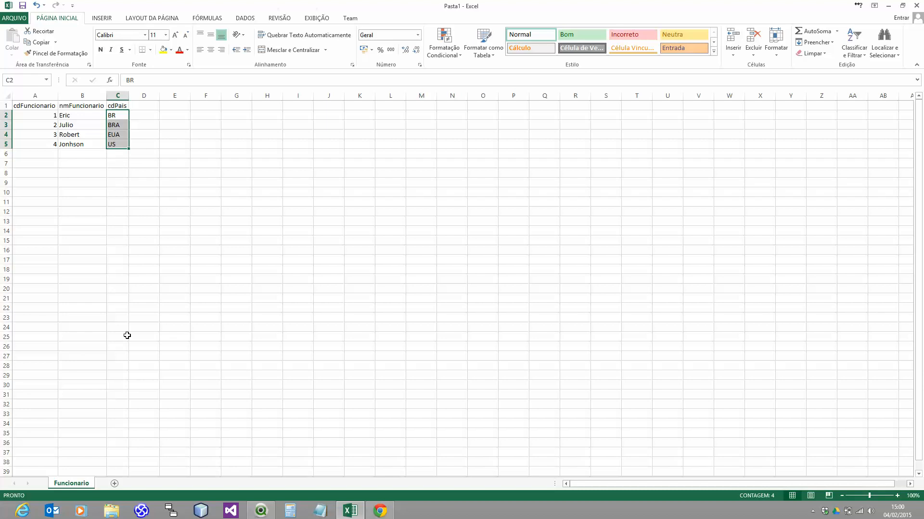
# - Add a second sheet to the workbook and name it Pais
pyautogui.click(115, 484)
pyautogui.doubleClick(109, 483)
pyautogui.write('Pais')
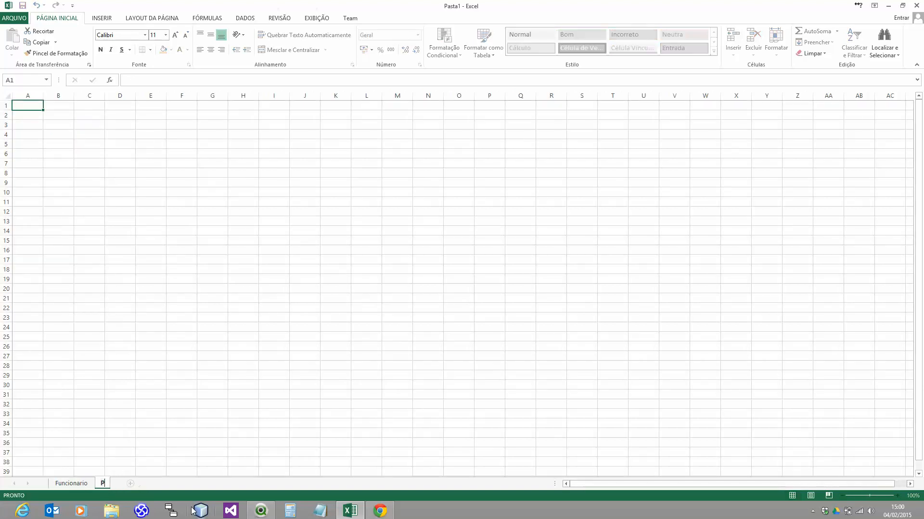
pyautogui.press('Return')
# - Enter the column headers cdPais and nmPais in the first row of the Pais sheet
pyautogui.click(30, 104)
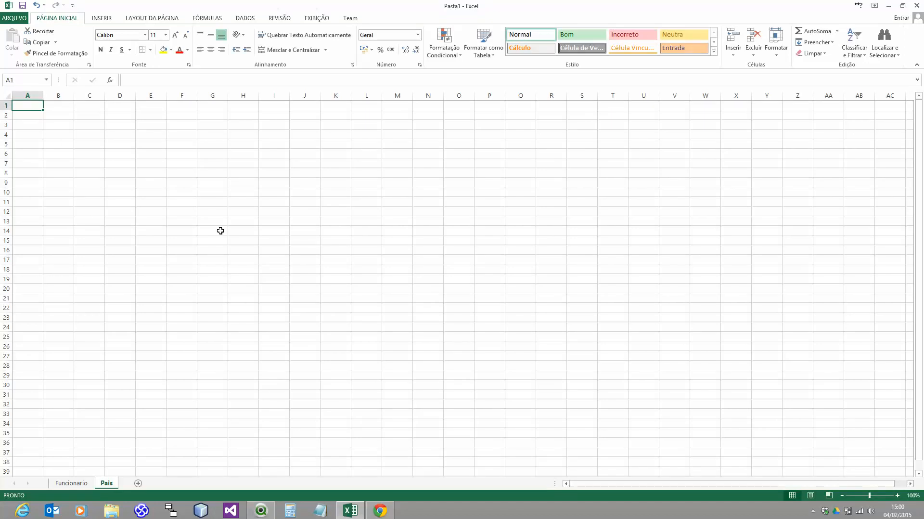
pyautogui.write('cdPais')
pyautogui.press('Tab')
pyautogui.write('nmPais')
pyautogui.press('Return')
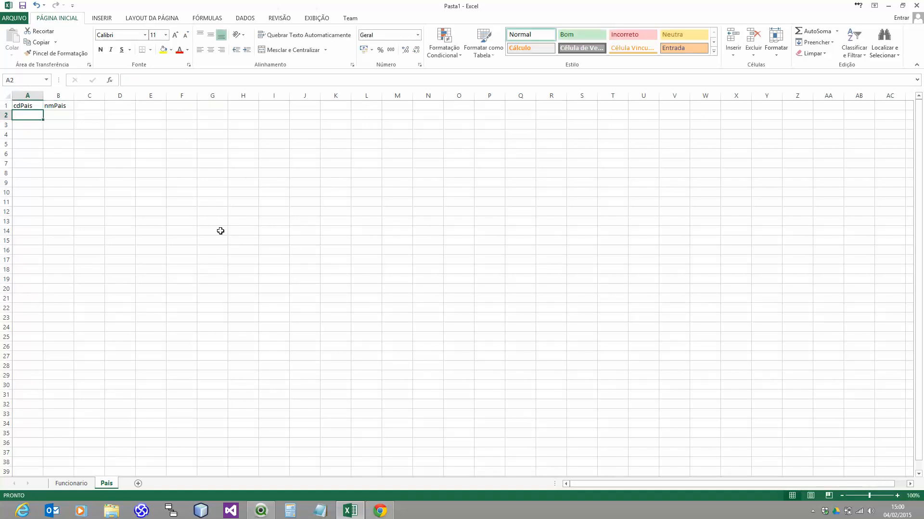
# - Fill row 2 of the Pais sheet with country code BR and country name BRASIL
pyautogui.write('BR')
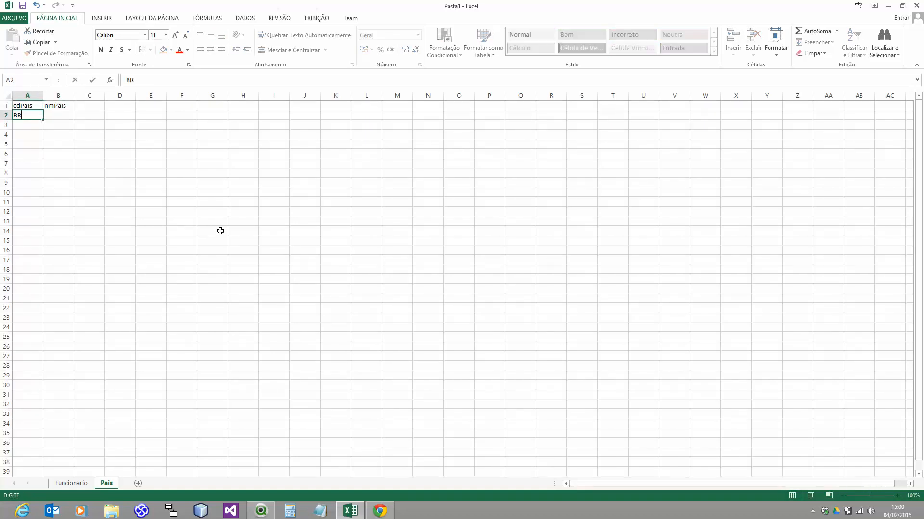
pyautogui.press('Tab')
pyautogui.write('BRASIL')
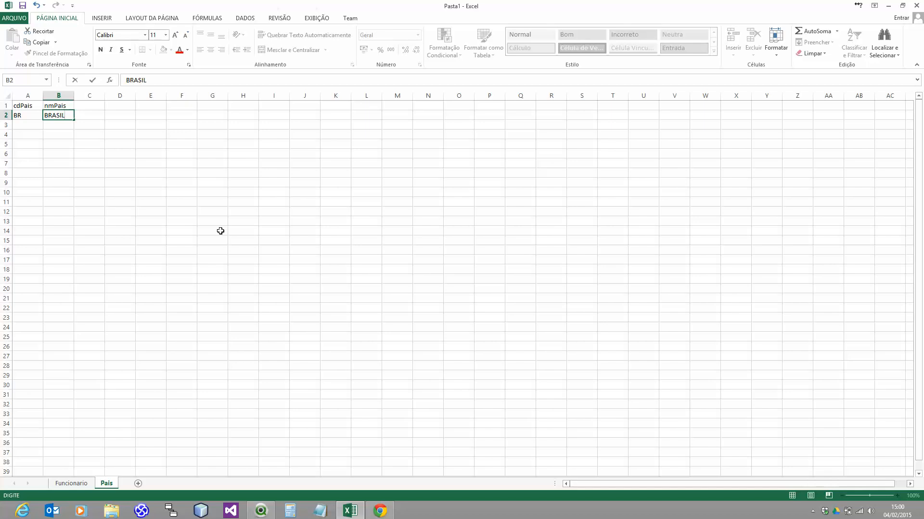
pyautogui.press('Return')
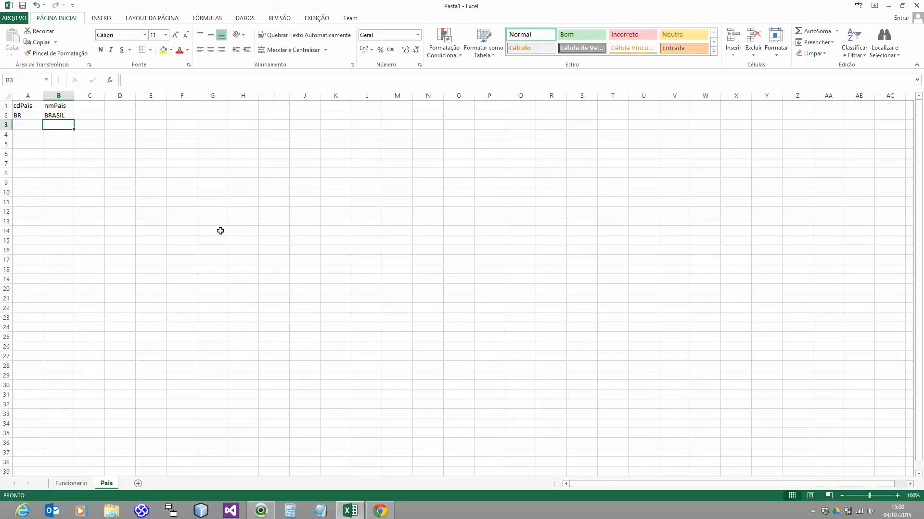
# - Fill row 3 of the Pais sheet with country code EUA and country name ESTADOS UNIDOS
pyautogui.write('EUA')
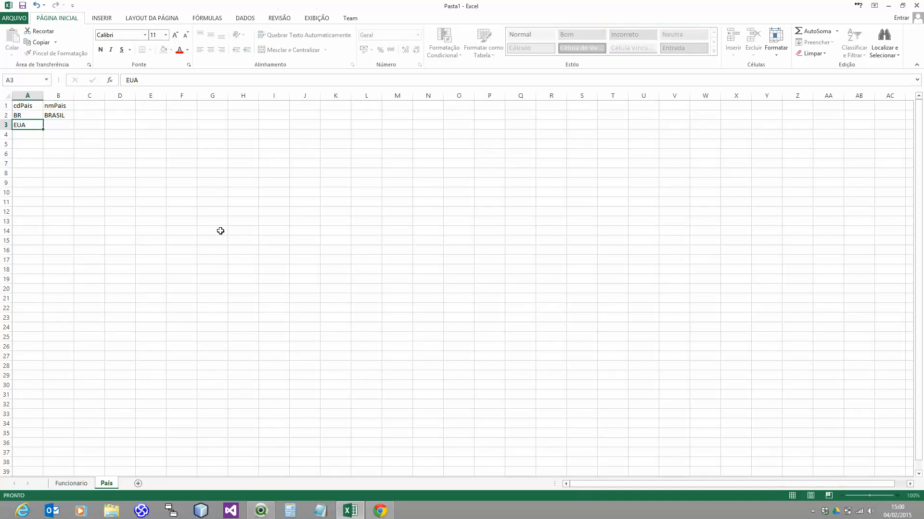
pyautogui.press('Return')
pyautogui.press('Right')
pyautogui.press('Up')
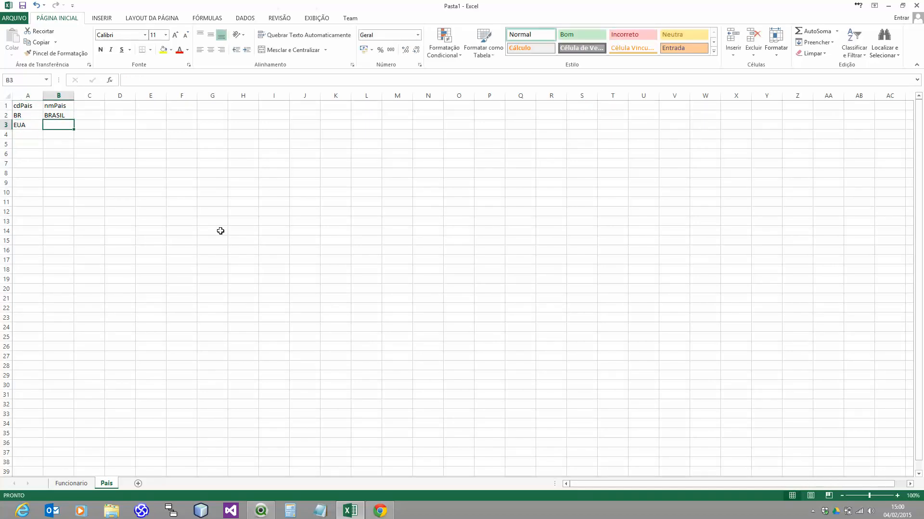
pyautogui.write('ESTADNOS')
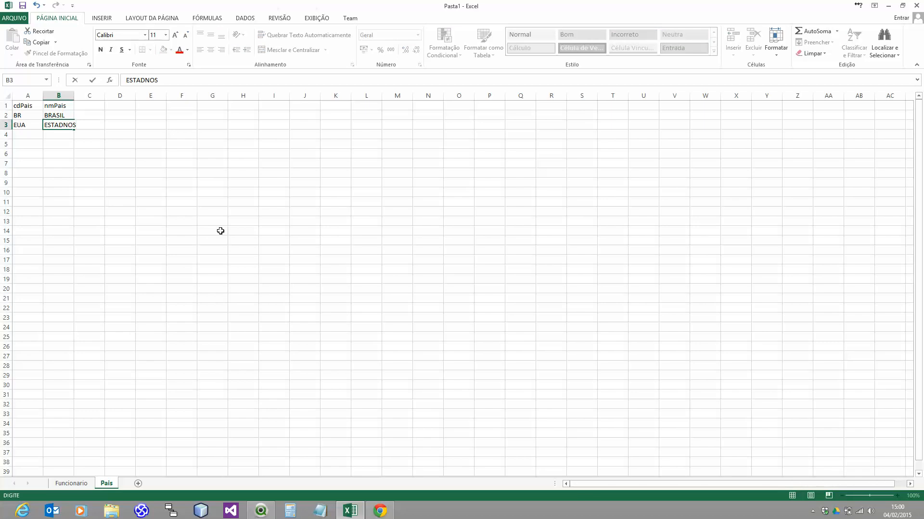
pyautogui.press('BackSpace')
pyautogui.press('BackSpace')
pyautogui.write('OS UNIDOS')
pyautogui.press('Return')
# - Save the workbook as Funcionarios.xlsx in the Qlikview folder on the desktop and close Excel
pyautogui.click(22, 105)
pyautogui.click(21, 6)
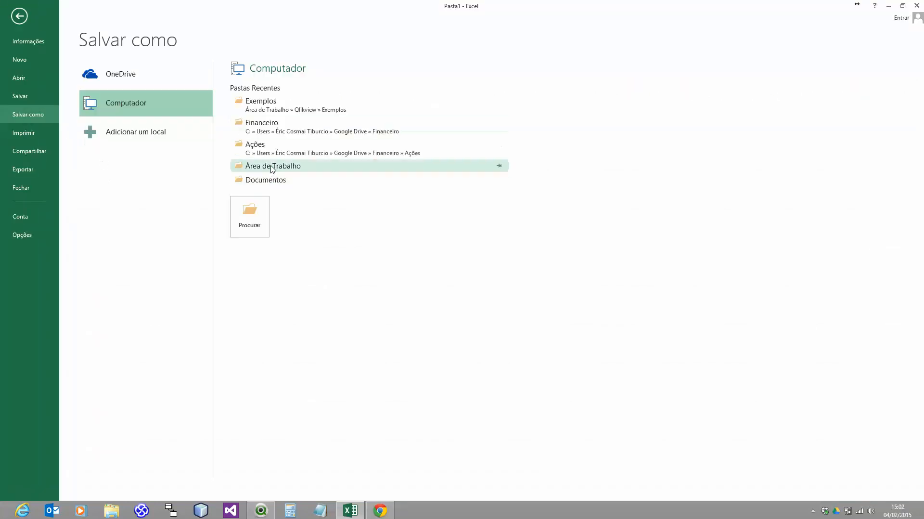
pyautogui.click(342, 170)
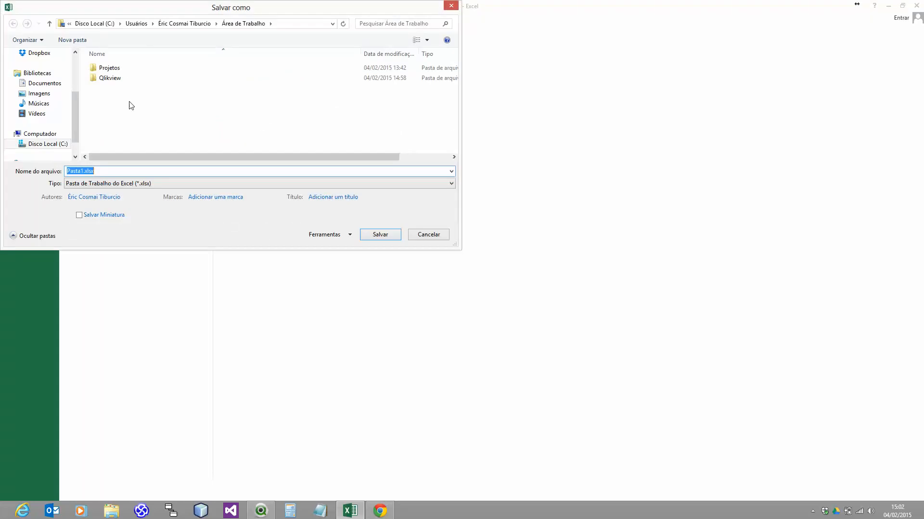
pyautogui.doubleClick(109, 78)
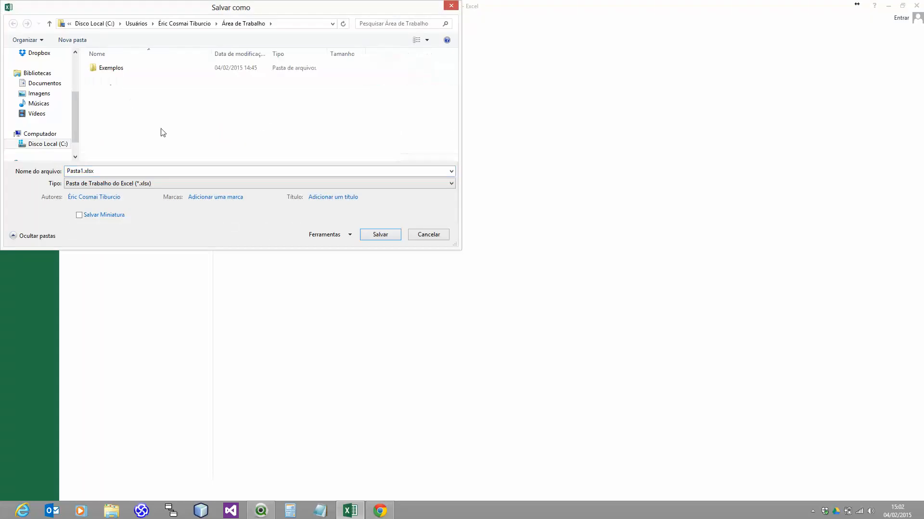
pyautogui.click(87, 171)
pyautogui.moveTo(84, 169); pyautogui.dragTo(33, 171)
pyautogui.write('Funcionarios')
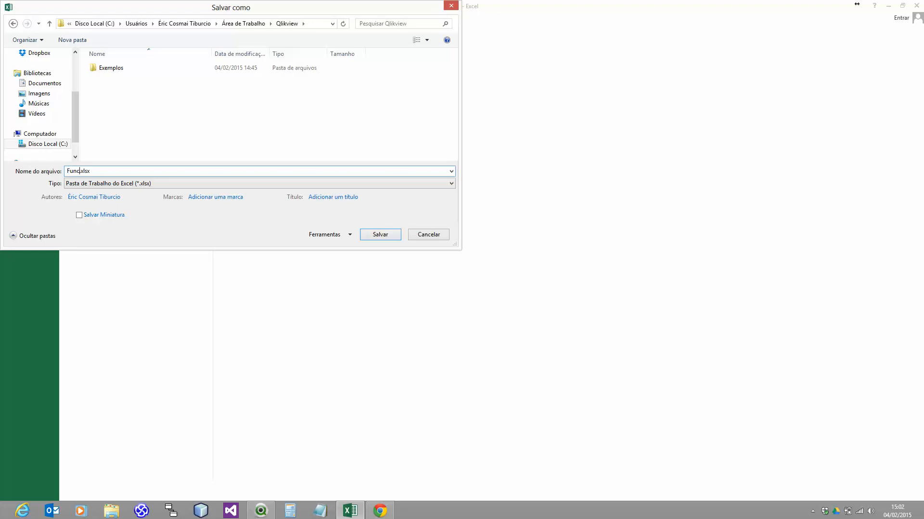
pyautogui.press('Return')
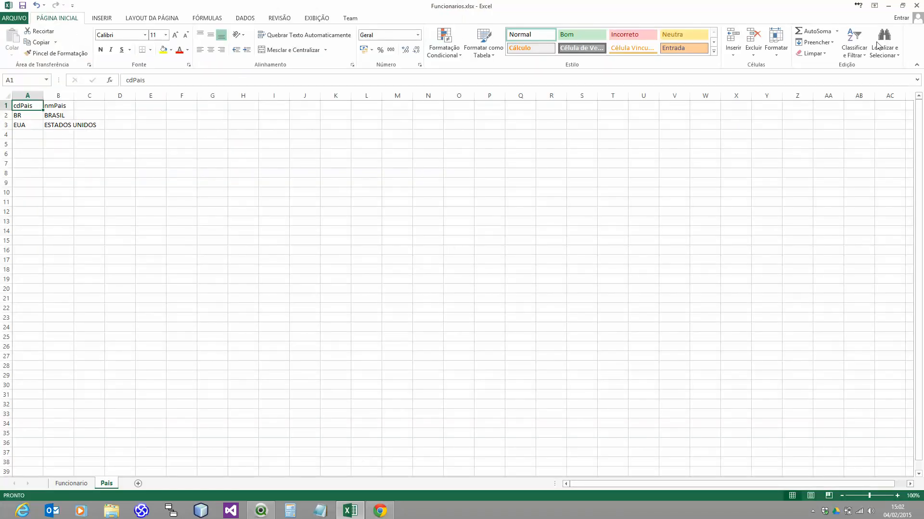
pyautogui.click(916, 6)
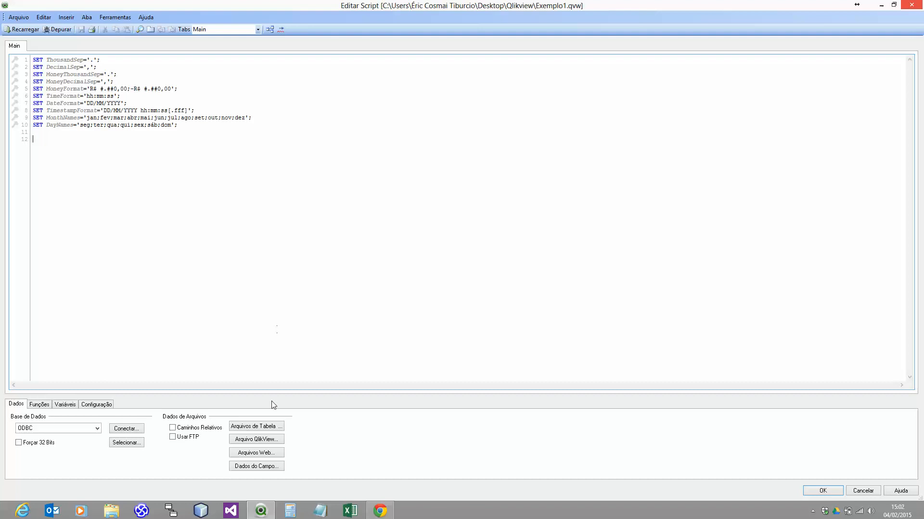
# - In QlikView's script editor, open Funcionarios.xlsx from the Qlikview folder as a table file source
pyautogui.click(259, 427)
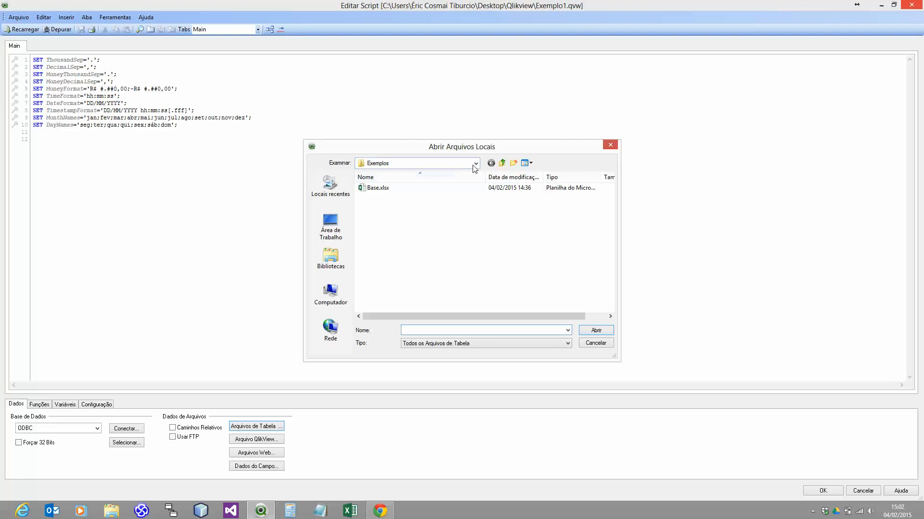
pyautogui.click(475, 164)
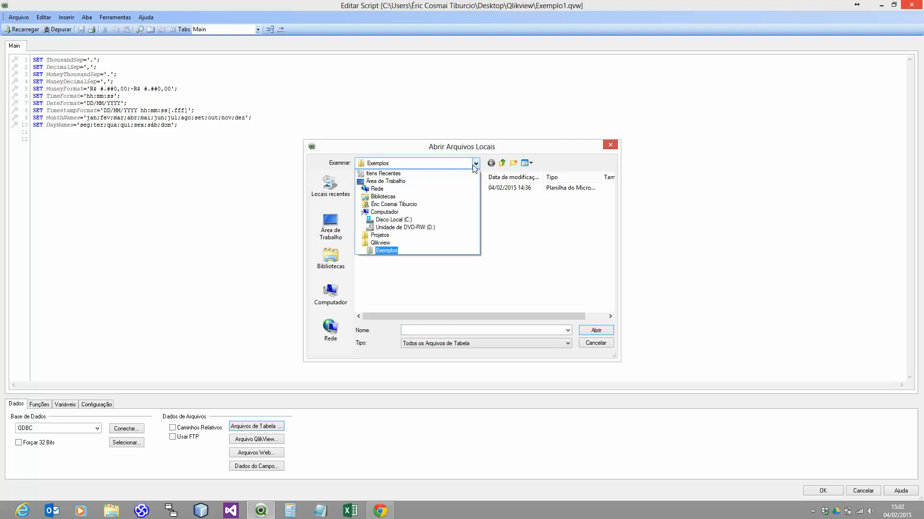
pyautogui.click(380, 242)
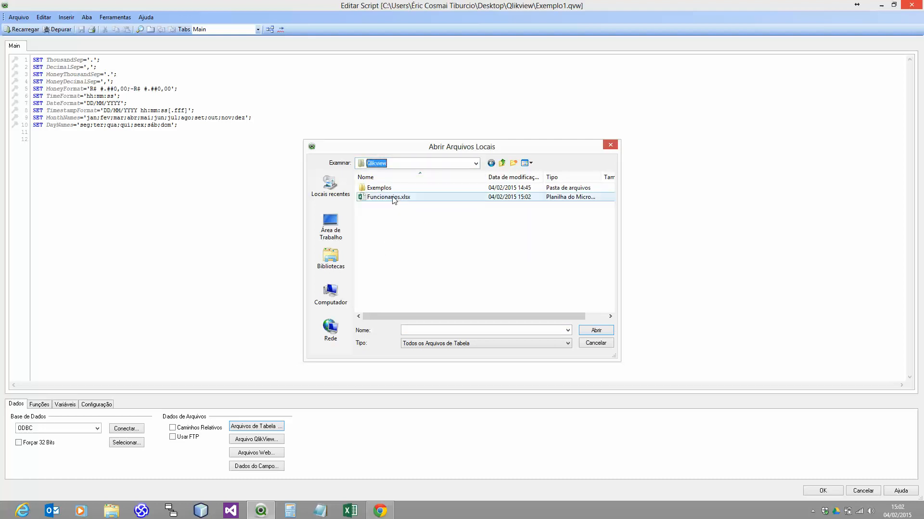
pyautogui.click(337, 228)
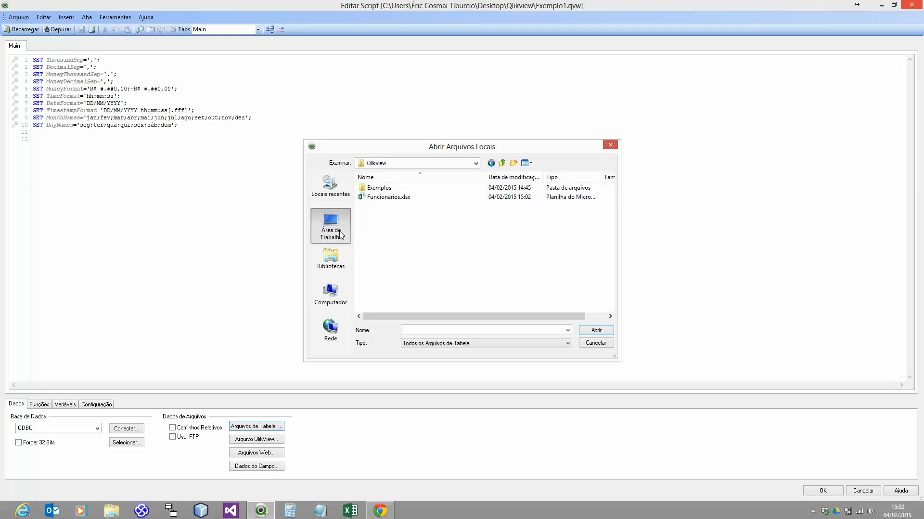
pyautogui.doubleClick(498, 237)
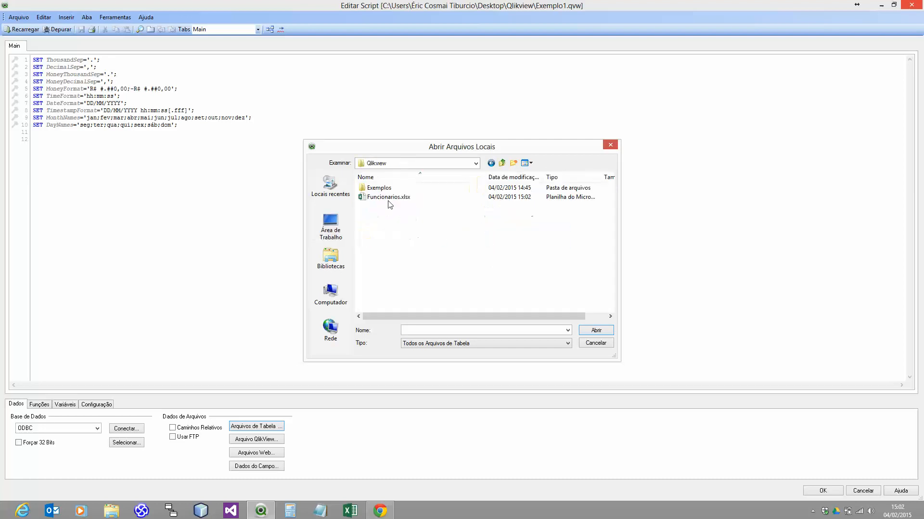
pyautogui.click(386, 198)
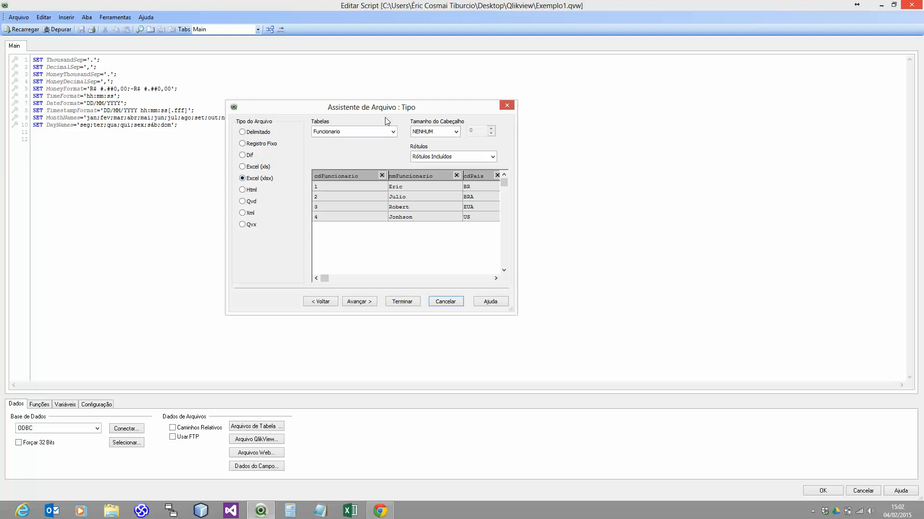
# - Choose the Funcionario table with its embedded labels and finish the file wizard to add its LOAD statement to the script
pyautogui.click(380, 134)
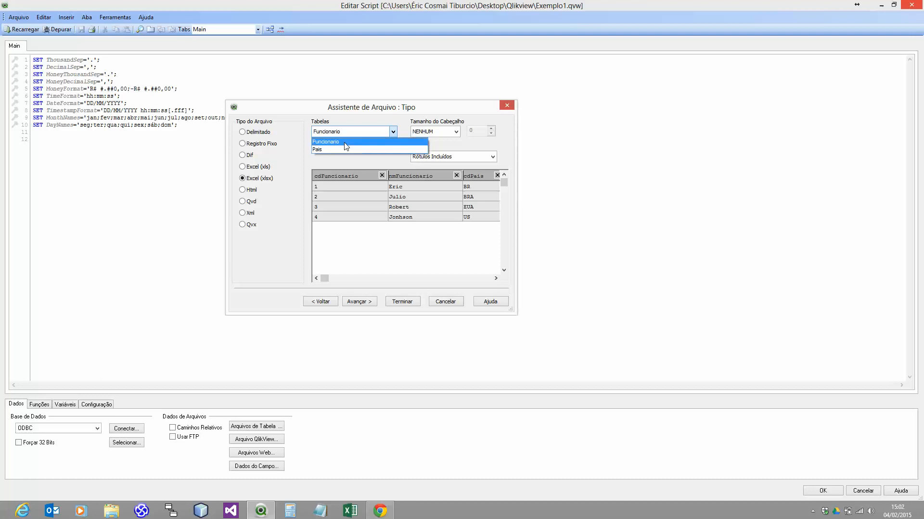
pyautogui.click(347, 146)
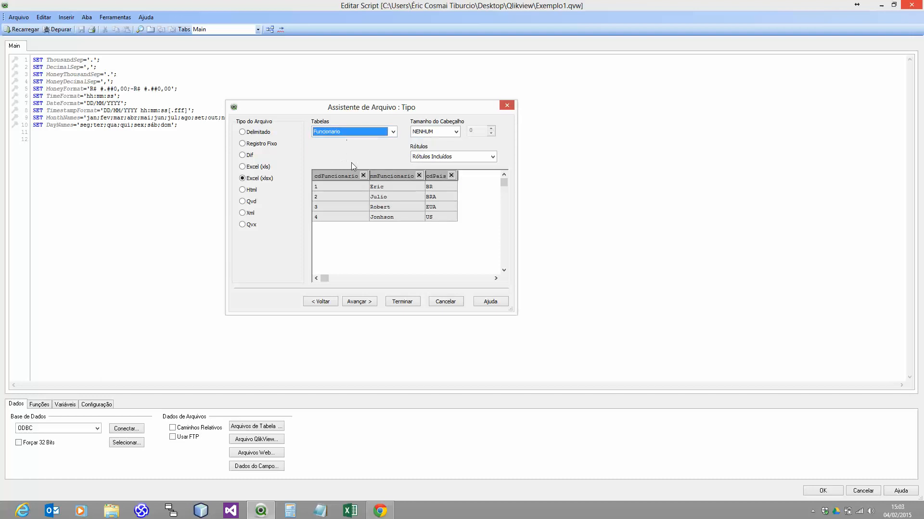
pyautogui.click(339, 174)
pyautogui.click(393, 176)
pyautogui.click(437, 175)
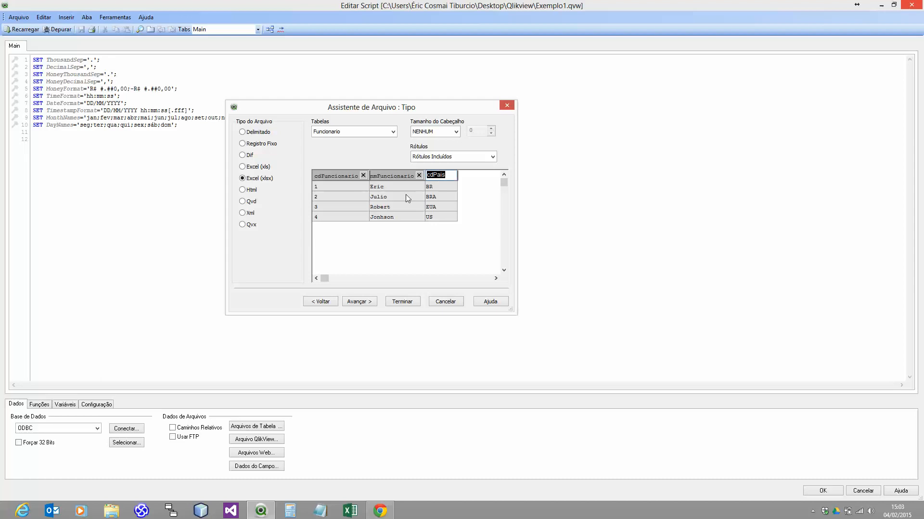
pyautogui.click(443, 209)
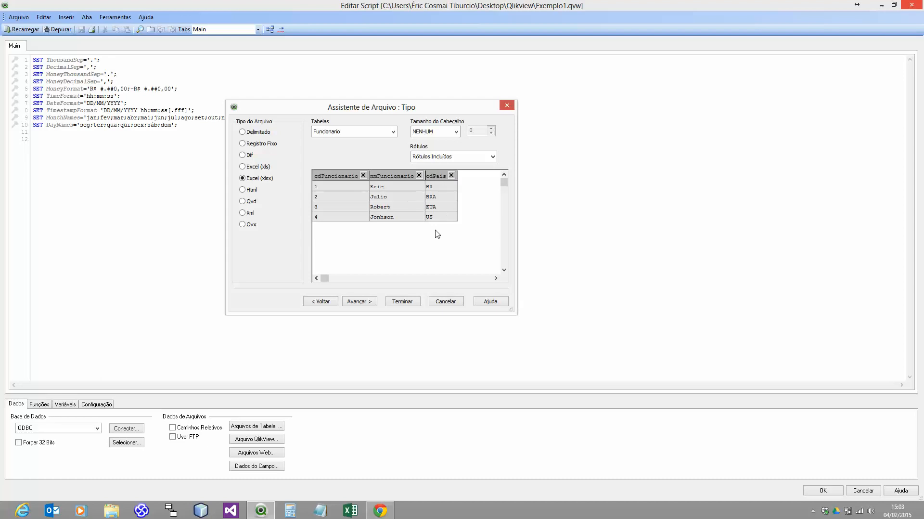
pyautogui.click(403, 302)
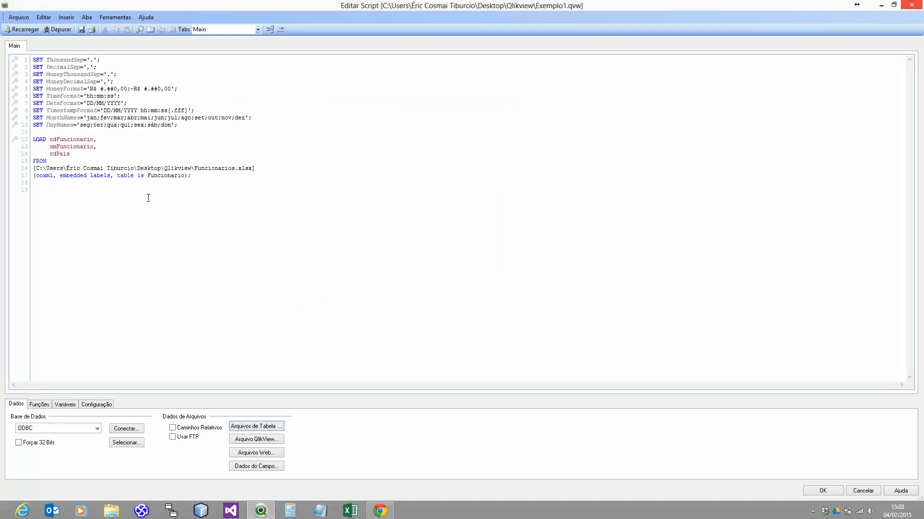
pyautogui.press('Return')
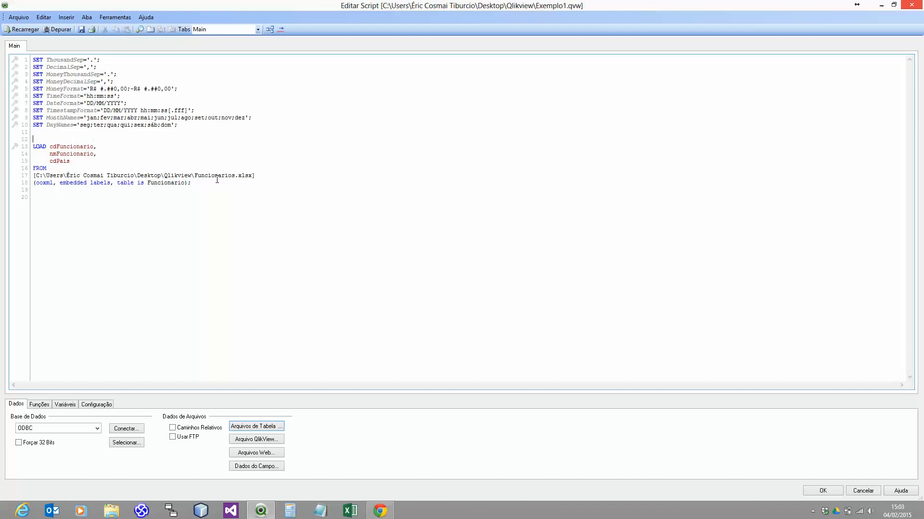
pyautogui.write('DIM')
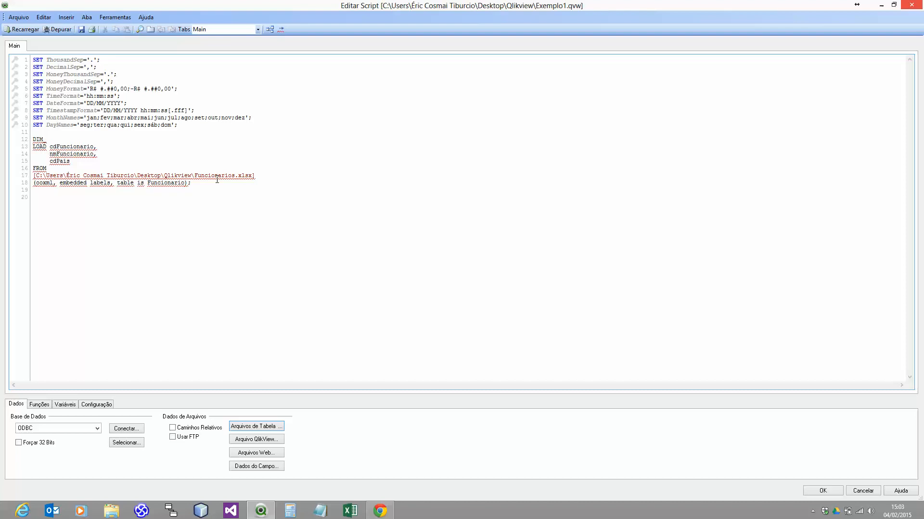
pyautogui.press('BackSpace')
pyautogui.press('BackSpace')
pyautogui.press('BackSpace')
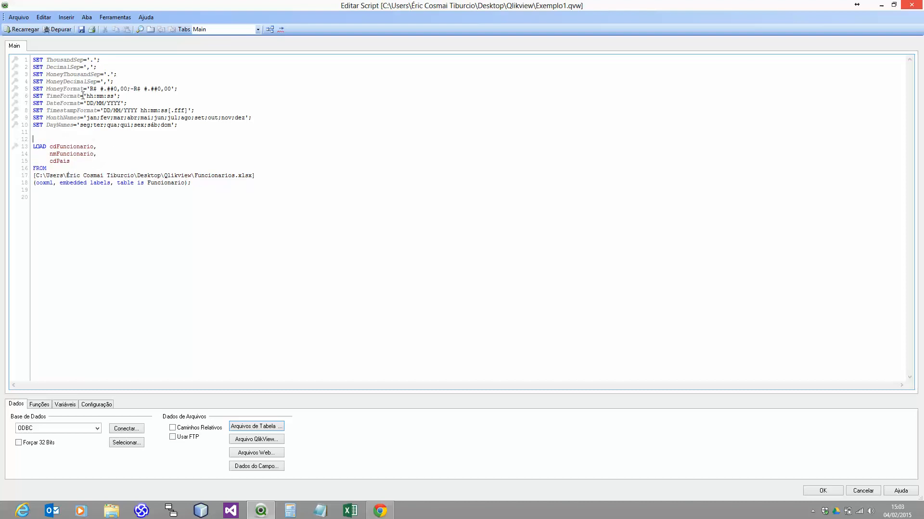
# - Save the document, reload the script and accept the sheet properties without adding any fields
pyautogui.click(81, 29)
pyautogui.click(29, 31)
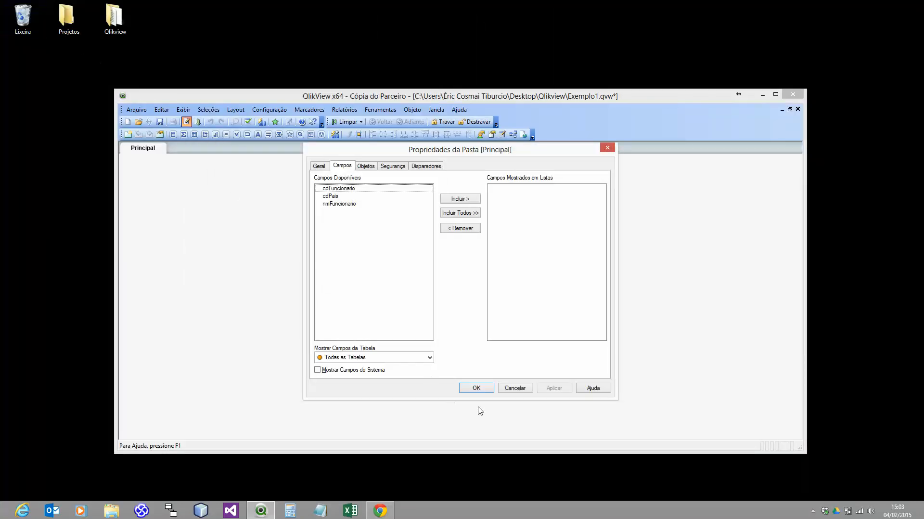
pyautogui.click(481, 388)
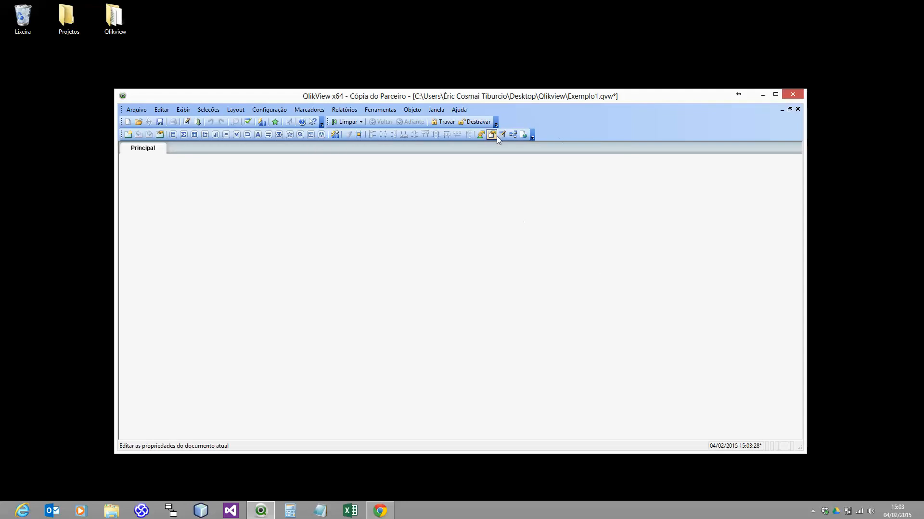
# - View the loaded data's table structure in the table viewer, then close the viewer
pyautogui.click(513, 134)
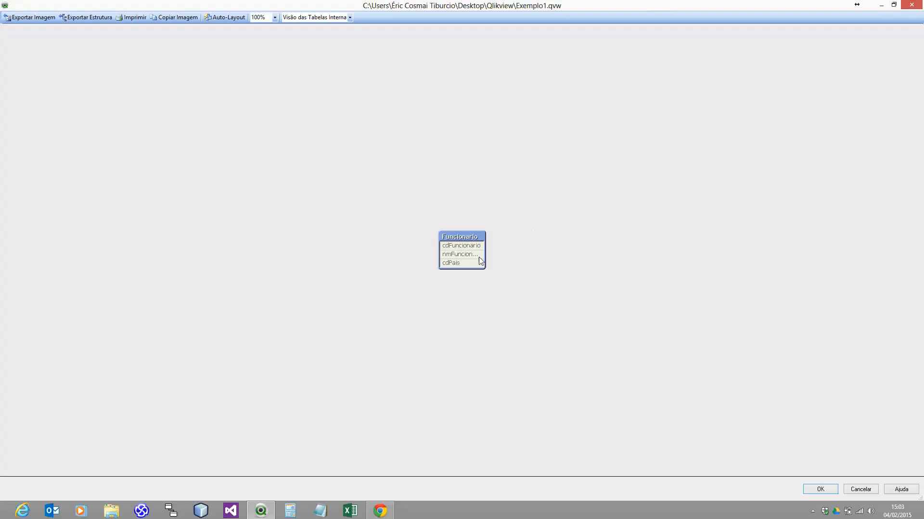
pyautogui.moveTo(484, 248); pyautogui.dragTo(501, 247)
pyautogui.click(914, 5)
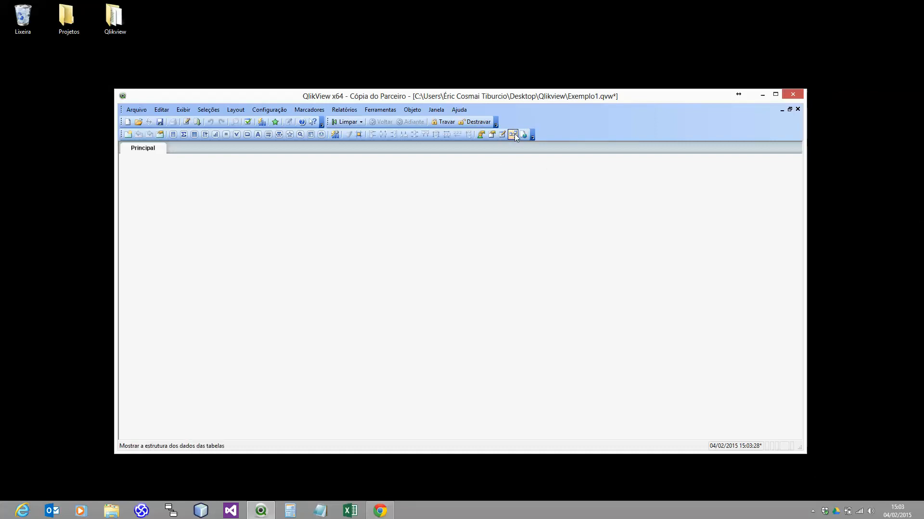
# - Reopen the table viewer, widen the Funcionario table to show its full field names, and preview its records
pyautogui.doubleClick(529, 98)
pyautogui.click(395, 42)
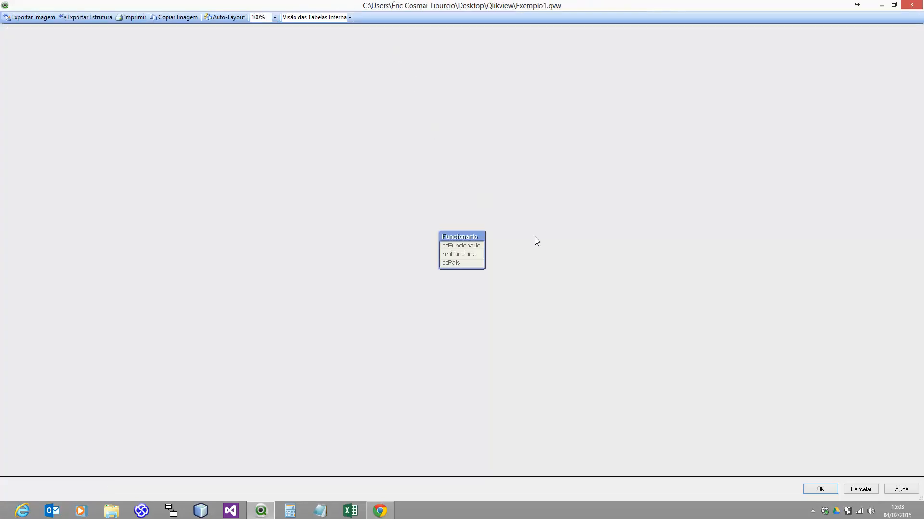
pyautogui.moveTo(486, 254); pyautogui.dragTo(514, 254)
pyautogui.moveTo(462, 238); pyautogui.dragTo(355, 185)
pyautogui.rightClick(474, 252)
pyautogui.click(486, 259)
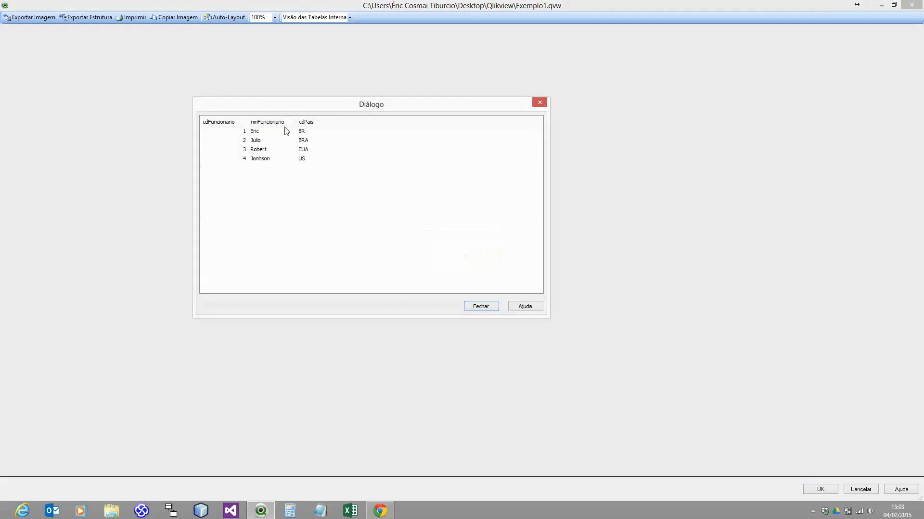
pyautogui.click(481, 307)
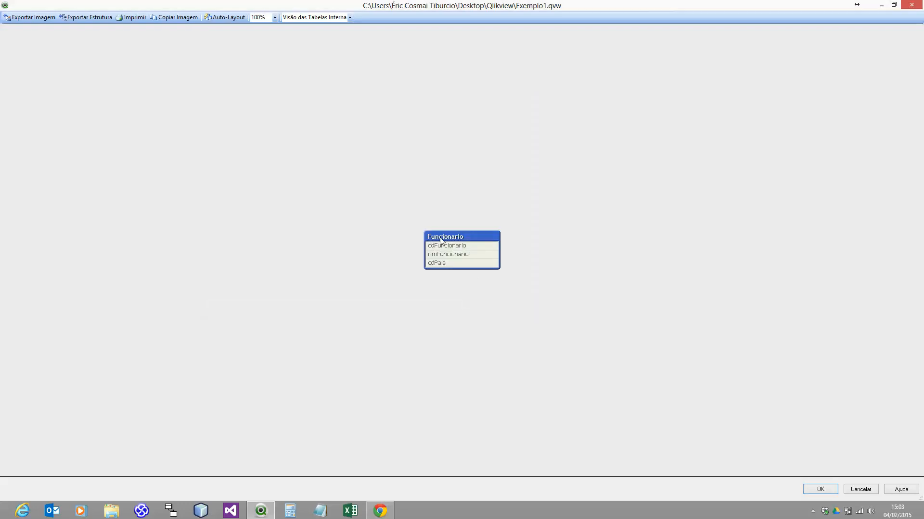
# - Close the table viewer and label the Funcionario LOAD statement in the script as "DIM_Funcionario:"
pyautogui.moveTo(456, 240)
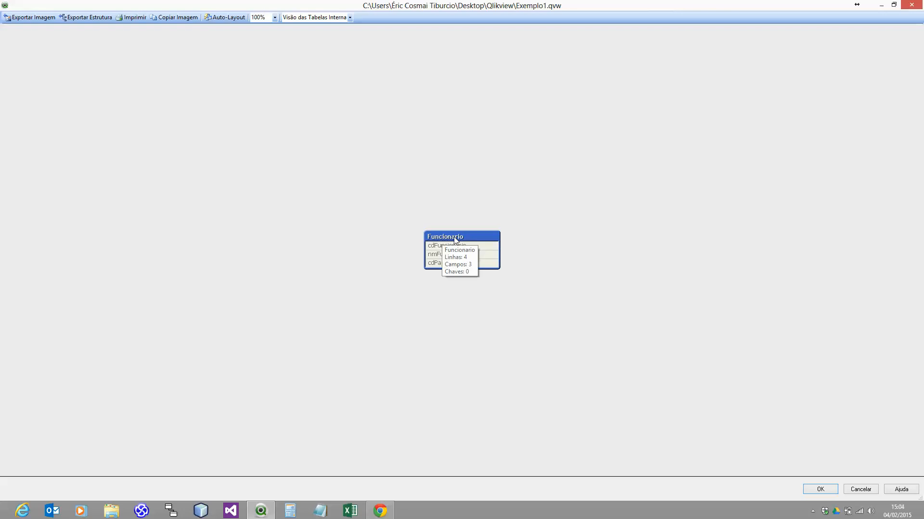
pyautogui.click(819, 489)
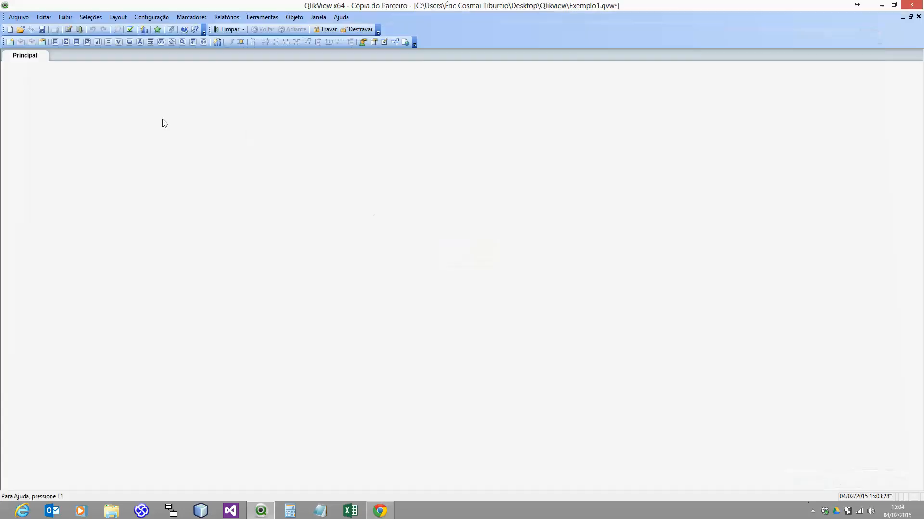
pyautogui.click(69, 29)
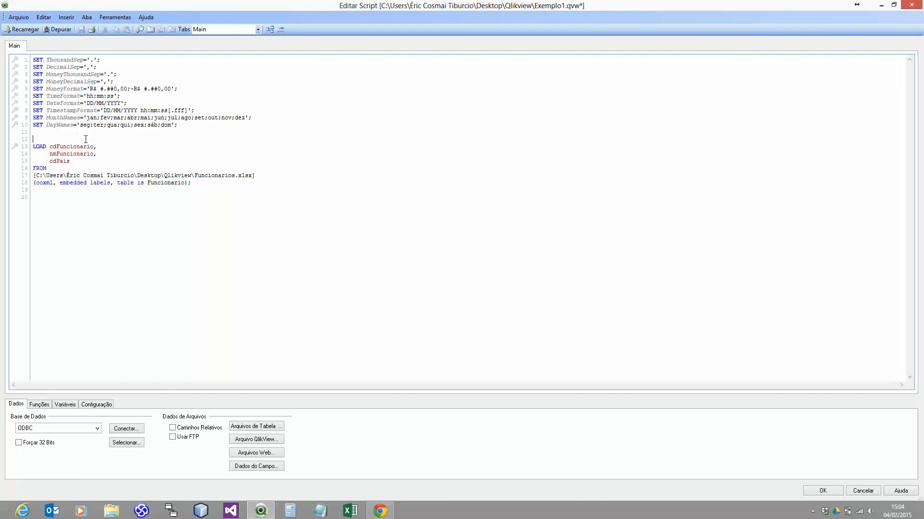
pyautogui.write('DIM')
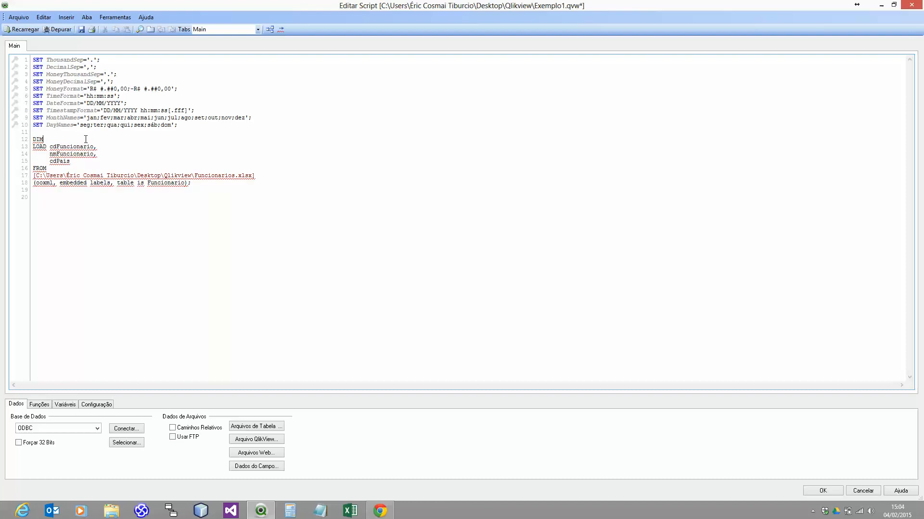
pyautogui.write('_Funcionario:')
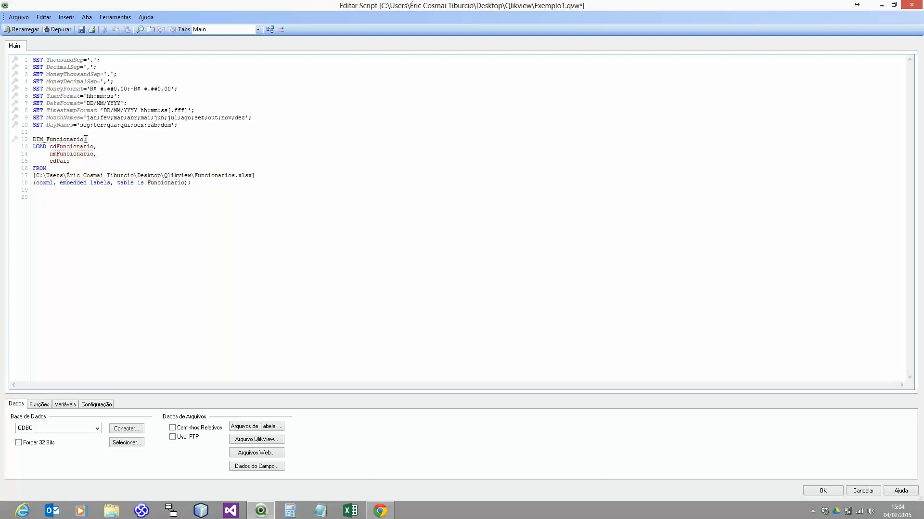
pyautogui.moveTo(87, 139); pyautogui.dragTo(32, 139)
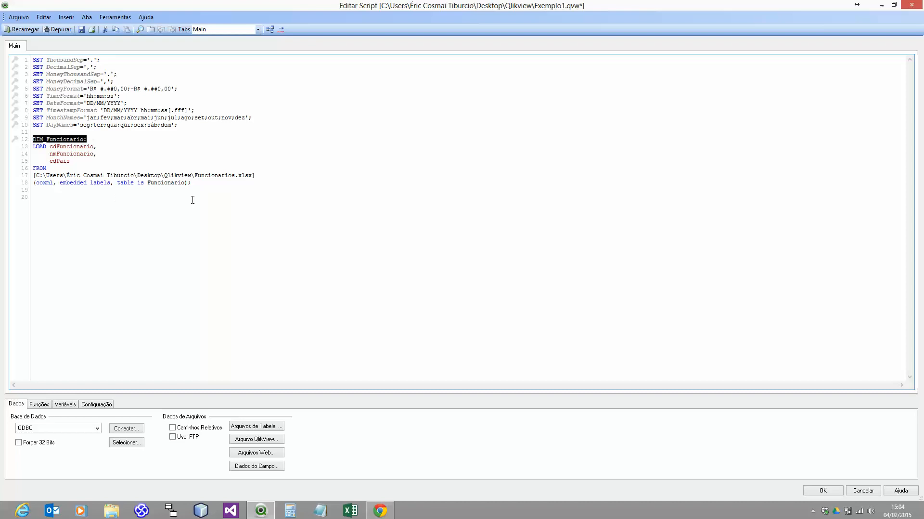
pyautogui.moveTo(37, 176); pyautogui.dragTo(193, 176)
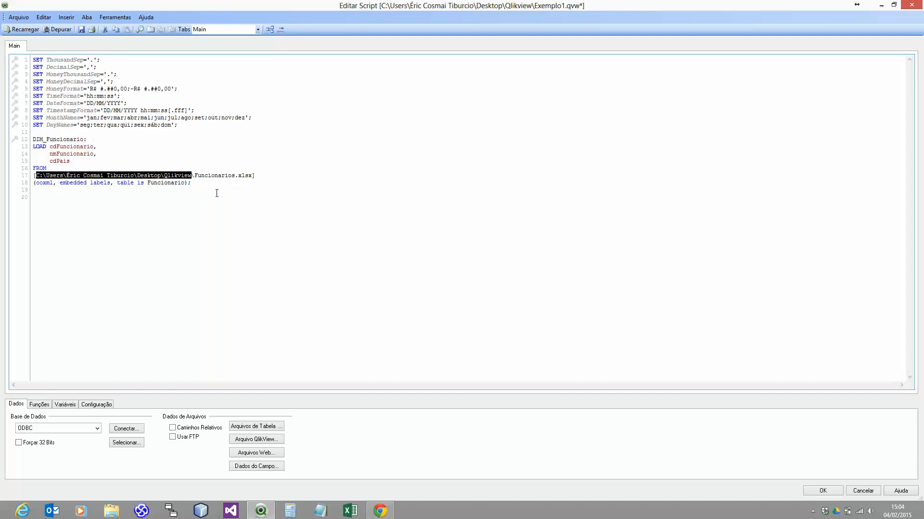
pyautogui.click(187, 238)
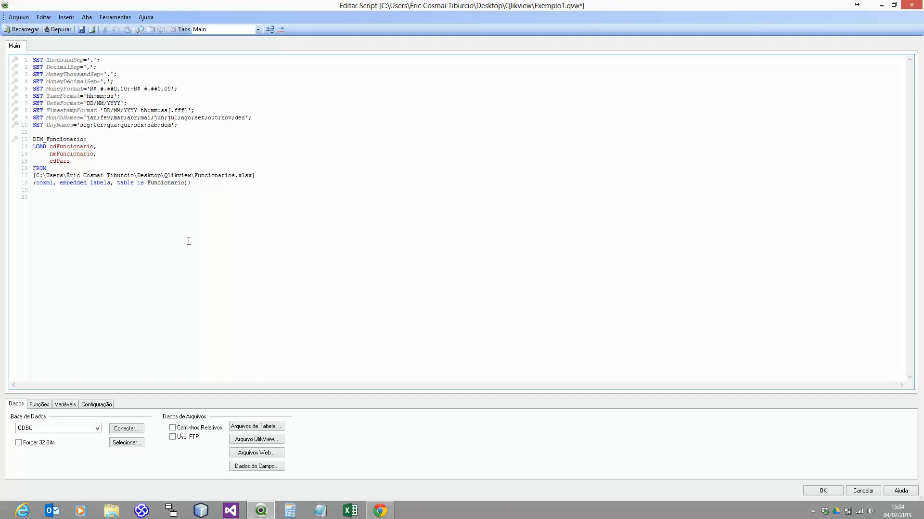
# - Add a LOAD statement for the Pais table from Funcionarios.xlsx using the table file wizard
pyautogui.click(258, 427)
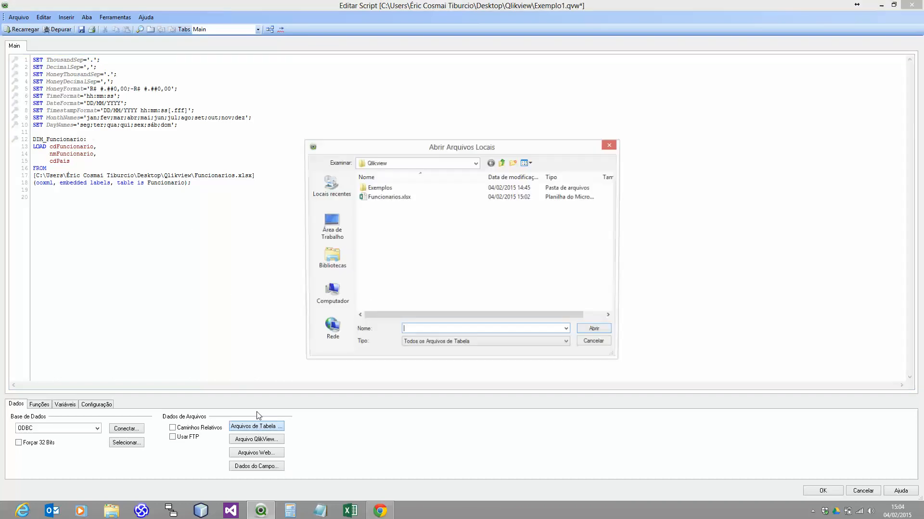
pyautogui.doubleClick(397, 197)
pyautogui.click(354, 133)
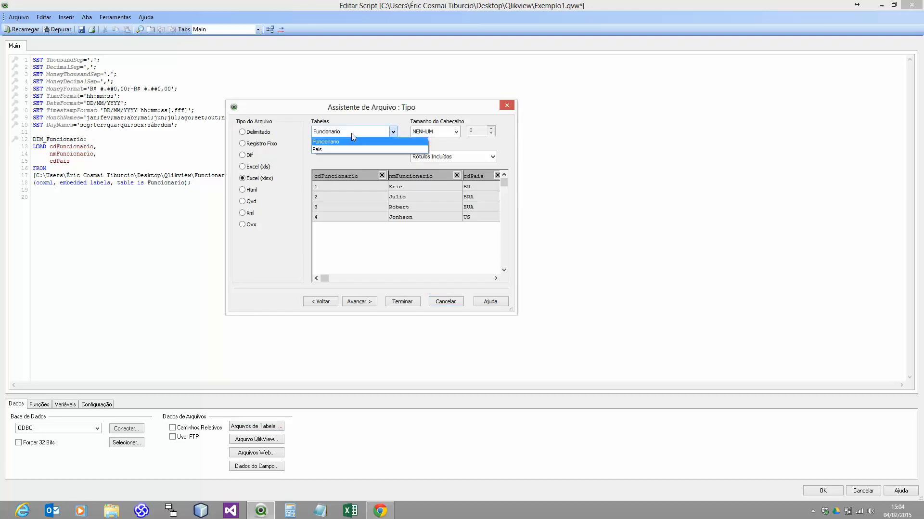
pyautogui.click(327, 151)
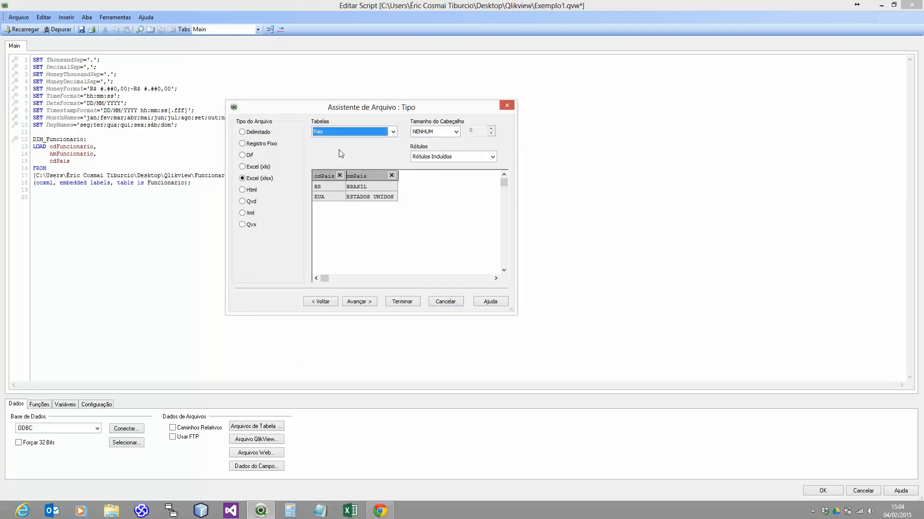
pyautogui.click(403, 302)
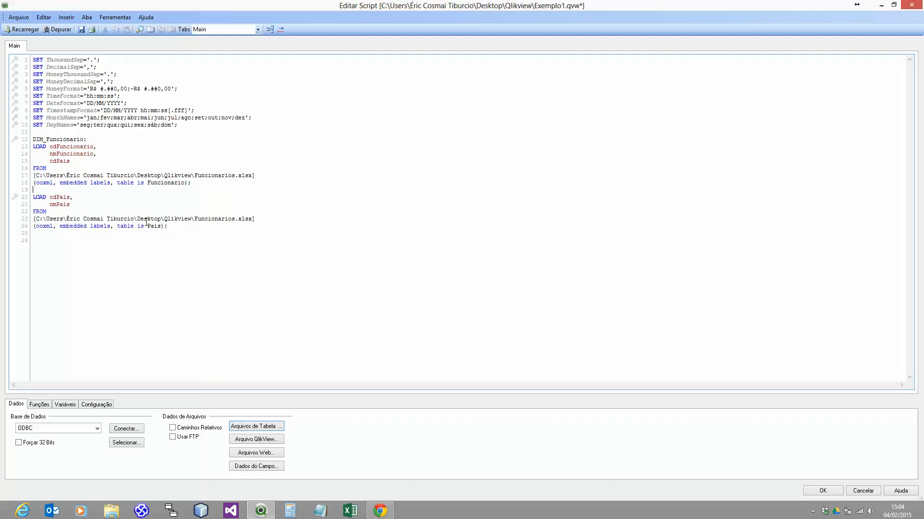
# - Save the script with the Pais load, reload the data and accept the sheet properties without adding fields
pyautogui.click(81, 29)
pyautogui.click(17, 30)
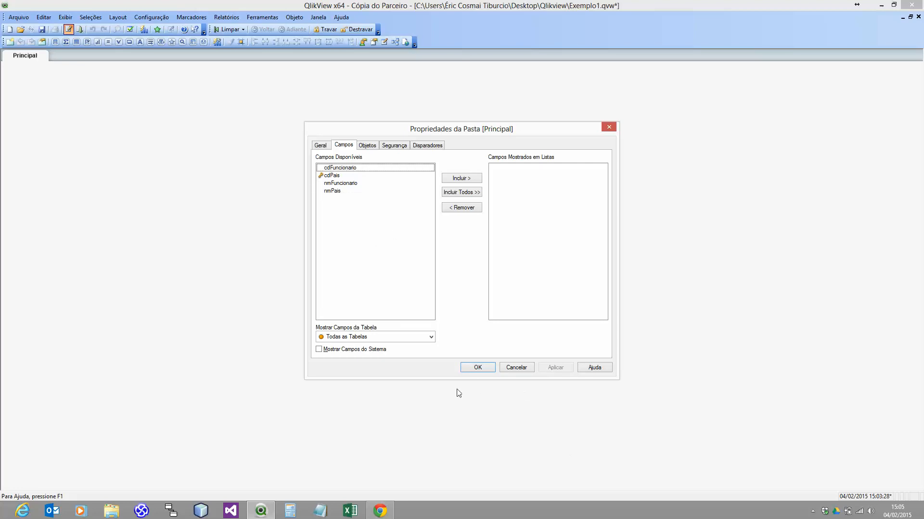
pyautogui.click(472, 367)
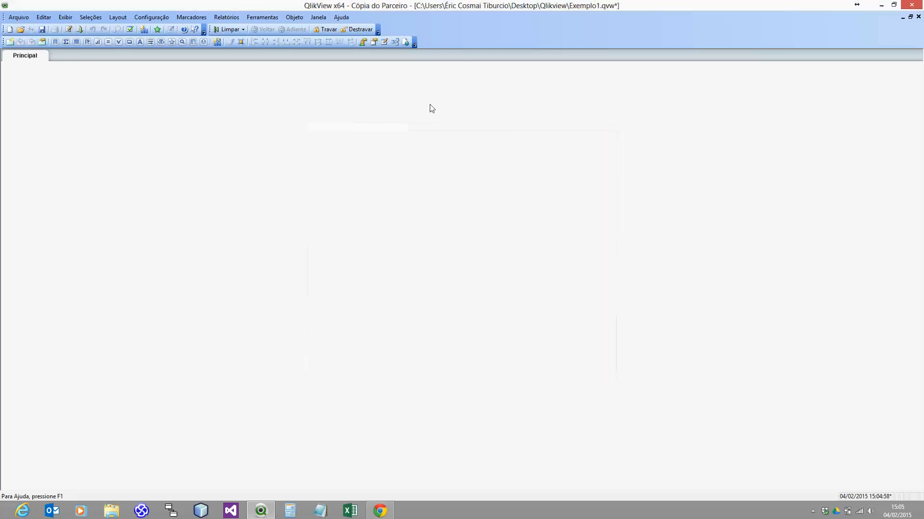
# - Open the table viewer and move the Pais and DIM_Funcionario tables close together, widening DIM_Funcionario to show its full field names
pyautogui.click(395, 42)
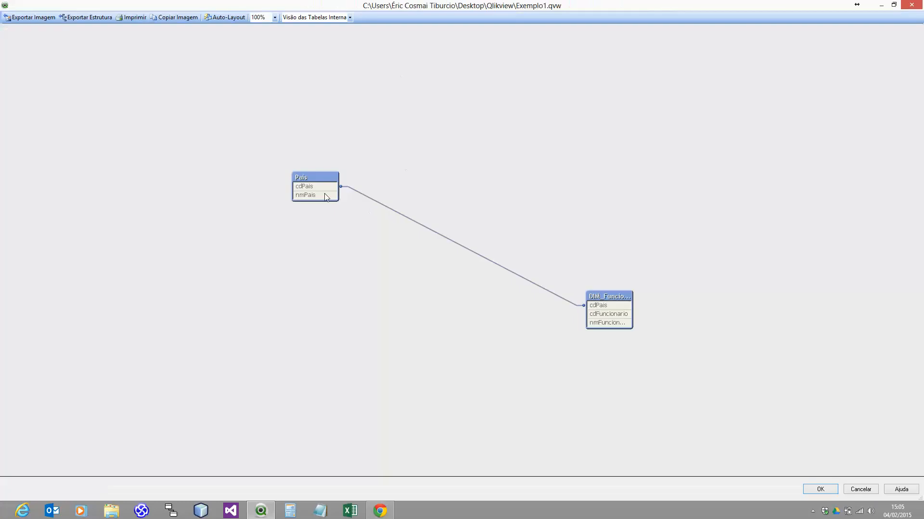
pyautogui.moveTo(317, 176); pyautogui.dragTo(383, 182)
pyautogui.moveTo(591, 297); pyautogui.dragTo(505, 208)
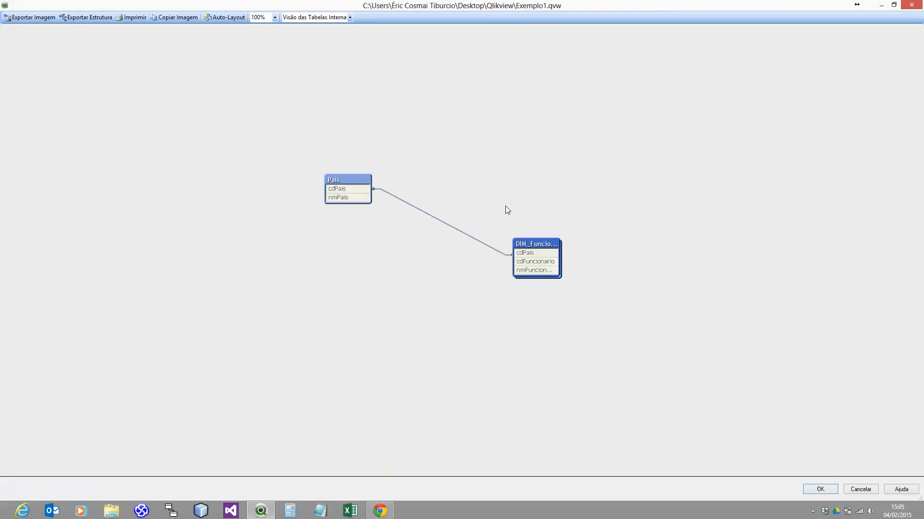
pyautogui.moveTo(547, 247); pyautogui.dragTo(490, 201)
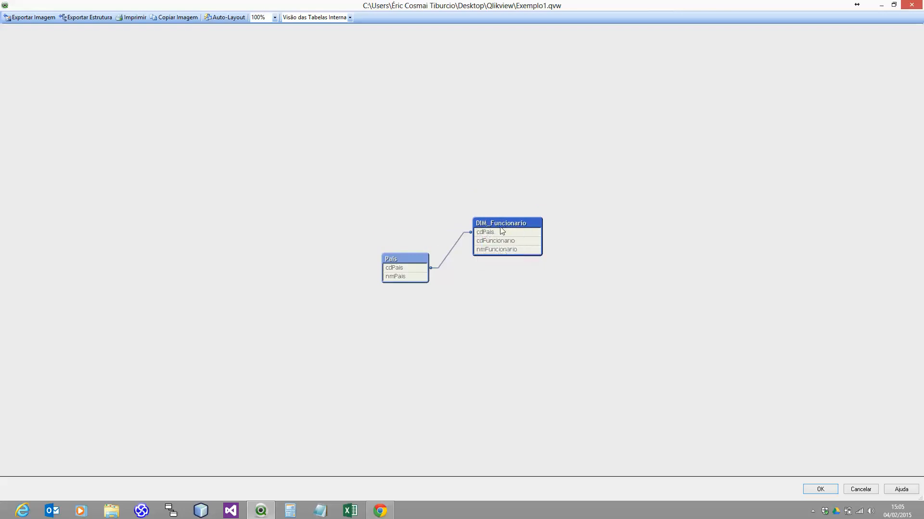
pyautogui.moveTo(421, 261); pyautogui.dragTo(438, 265)
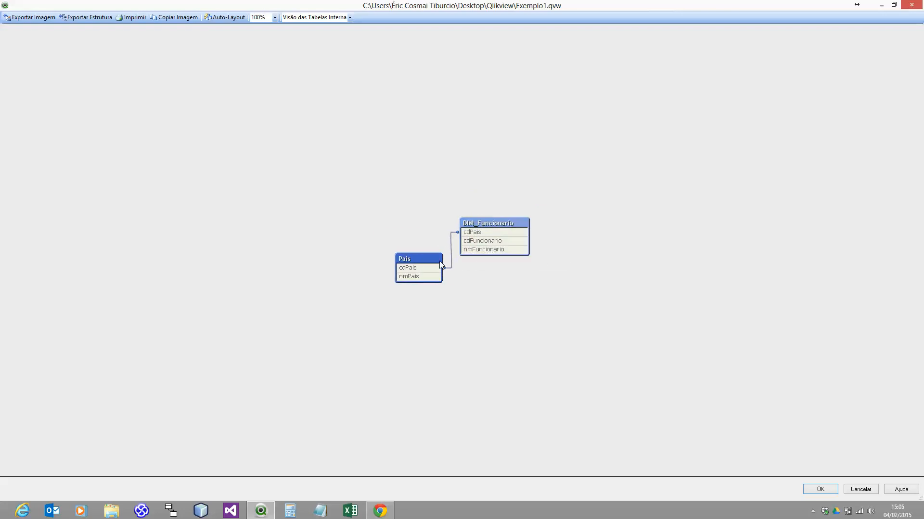
pyautogui.moveTo(423, 261); pyautogui.dragTo(422, 260)
# - Preview the records of the Pais table, then close the preview
pyautogui.rightClick(421, 281)
pyautogui.click(445, 284)
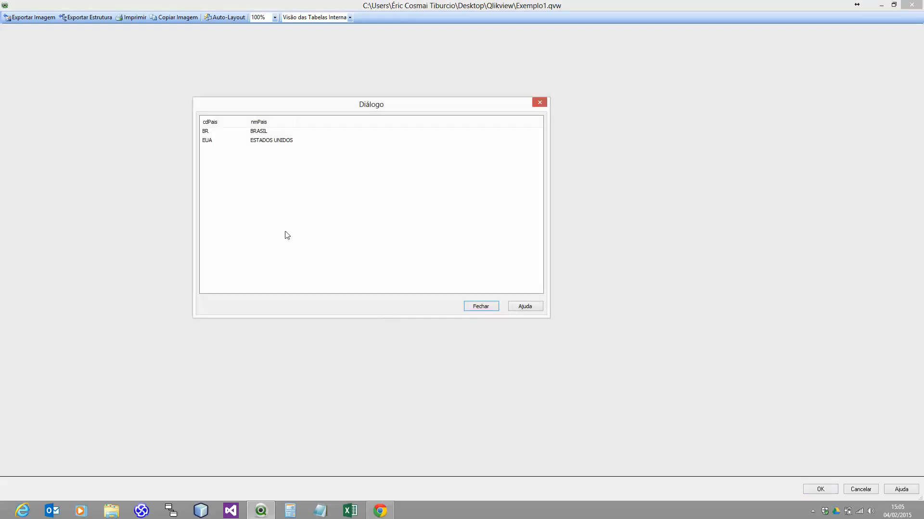
pyautogui.click(480, 307)
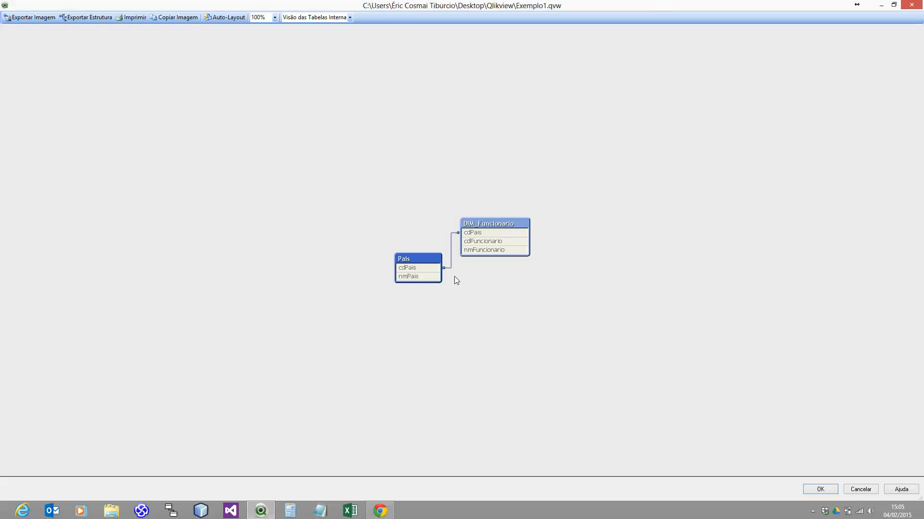
# - Line up the Pais and DIM_Funcionario tables side by side, highlight their shared cdPais field and close the viewer
pyautogui.moveTo(429, 259); pyautogui.dragTo(370, 249)
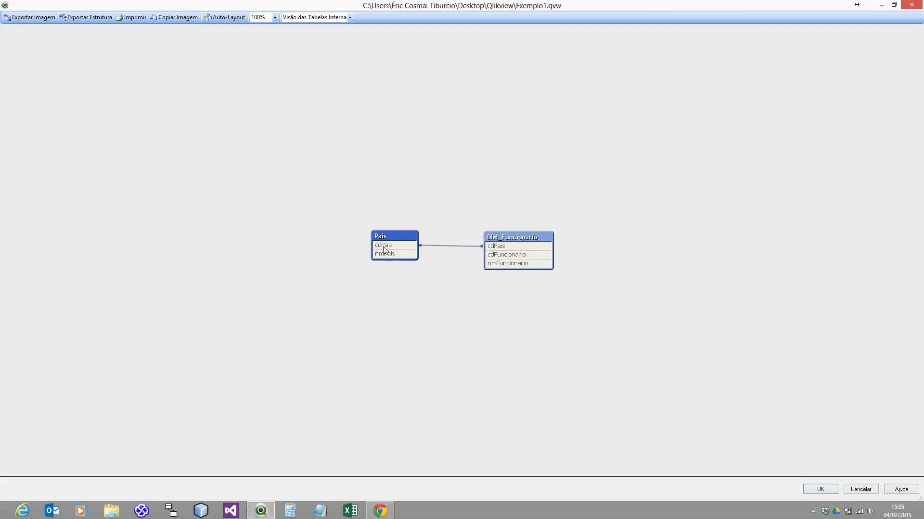
pyautogui.click(382, 247)
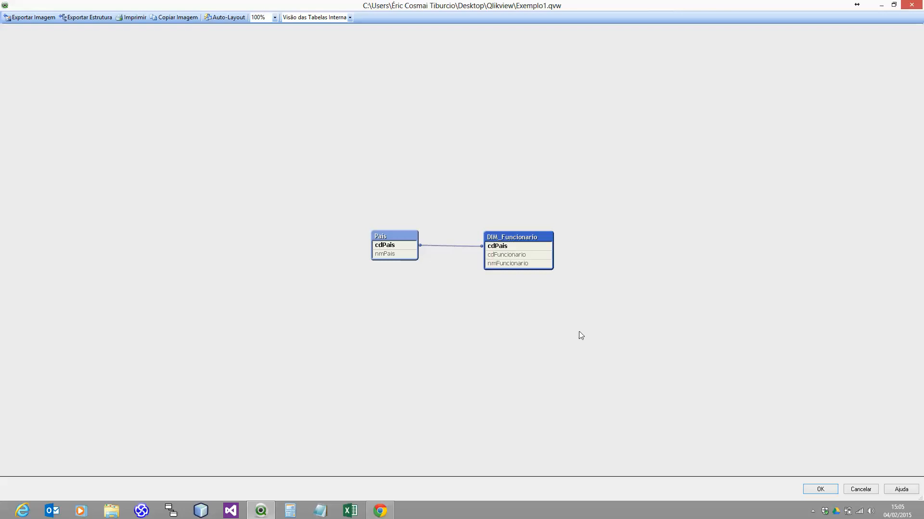
pyautogui.click(821, 489)
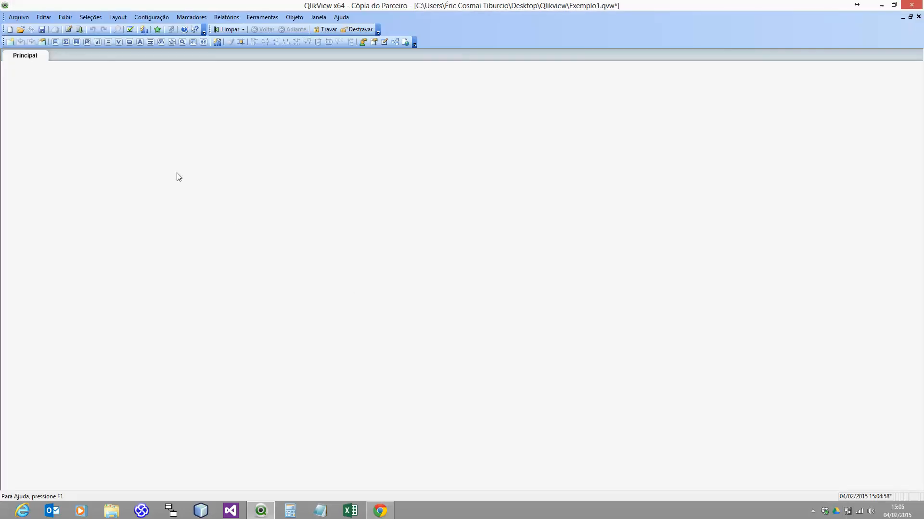
# - Add an "Exemplo:" table with a LOAD * Inline block at the end of the load script
pyautogui.click(69, 29)
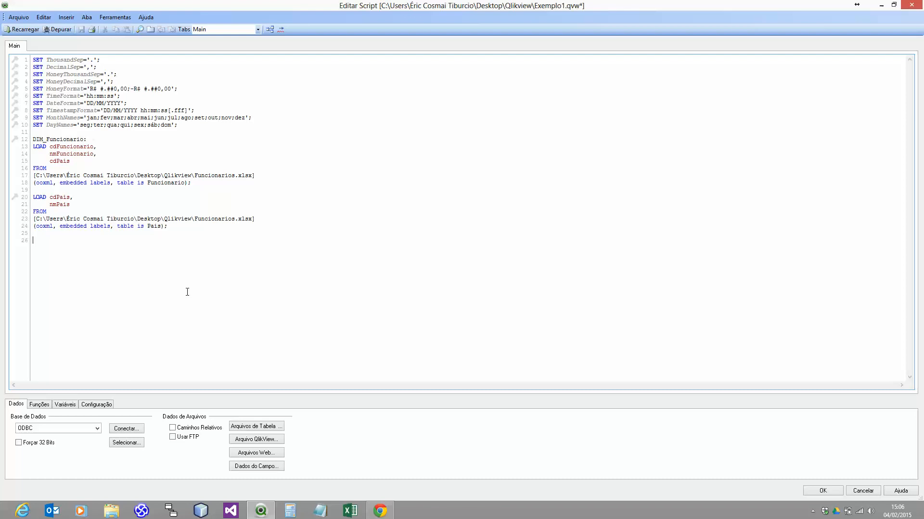
pyautogui.write('Exe')
pyautogui.write('mpl')
pyautogui.write('o: ')
pyautogui.write('LO')
pyautogui.press('Return')
pyautogui.write('* In')
pyautogui.press('Return')
pyautogui.write("['")
pyautogui.press('Return')
pyautogui.press('Return')
# - Define the inline table's header fields as cdPais,dsContinente
pyautogui.write('cdPais')
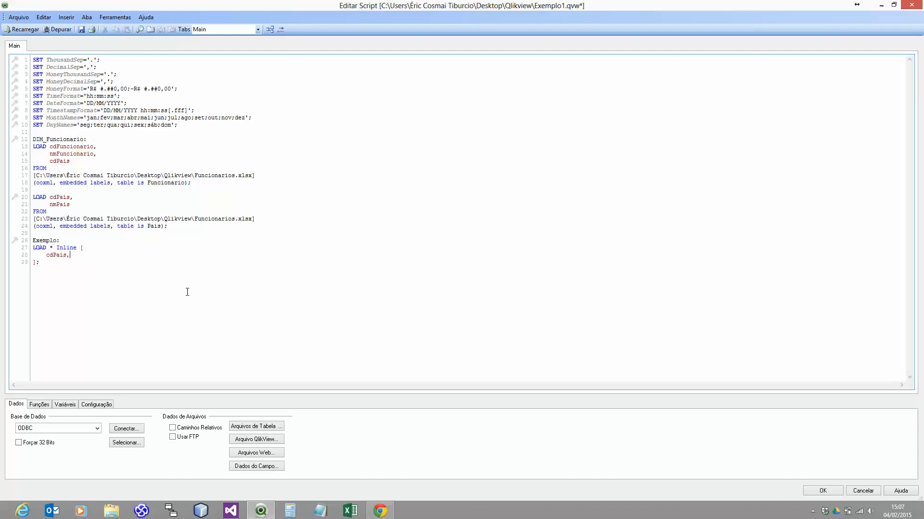
pyautogui.write(',cd')
pyautogui.press('BackSpace')
pyautogui.press('BackSpace')
pyautogui.write('ds')
pyautogui.write('Con')
pyautogui.write('tinente')
# - Enter the inline data rows "BR,América do Sul" and "EUA,América do Norte"
pyautogui.write('BRA')
pyautogui.write('América do')
pyautogui.write(' Su')
pyautogui.write('EUA')
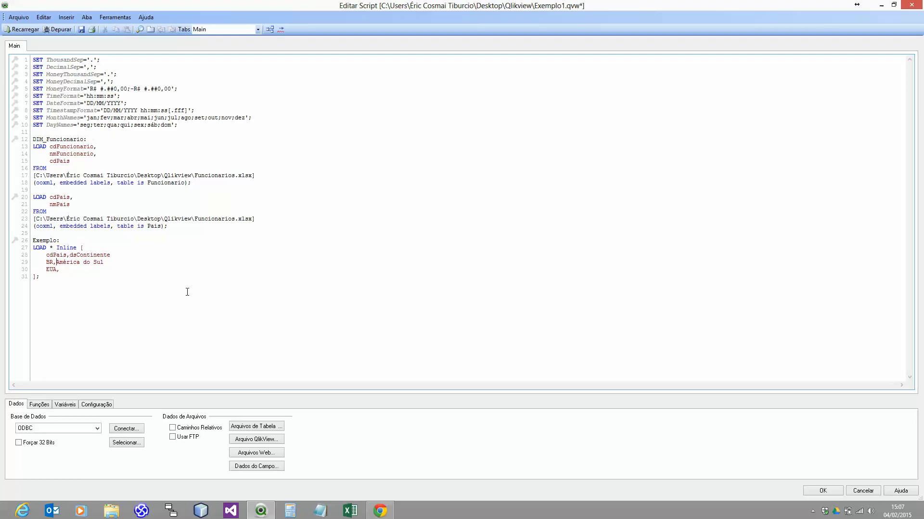
pyautogui.write(',América do Norte')
# - Save and reload the script with the Exemplo inline table, then accept the sheet properties with no fields included
pyautogui.click(81, 29)
pyautogui.click(21, 30)
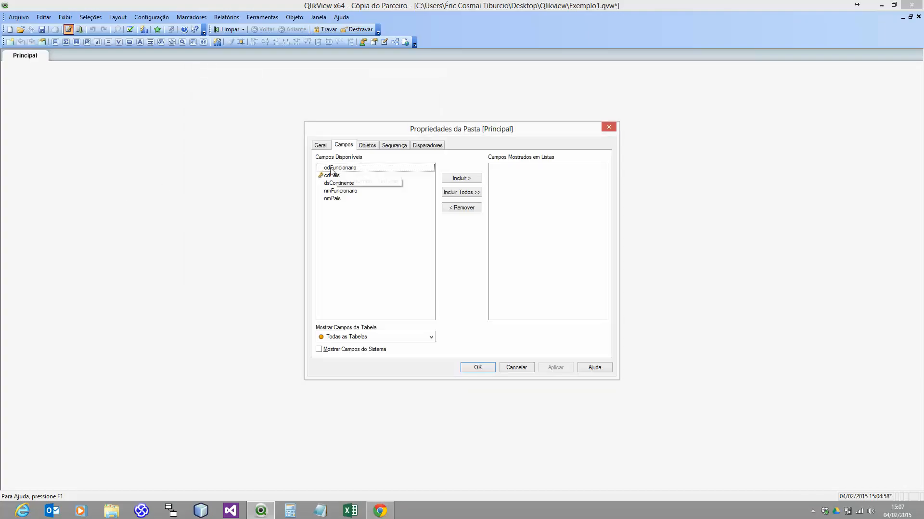
pyautogui.click(325, 176)
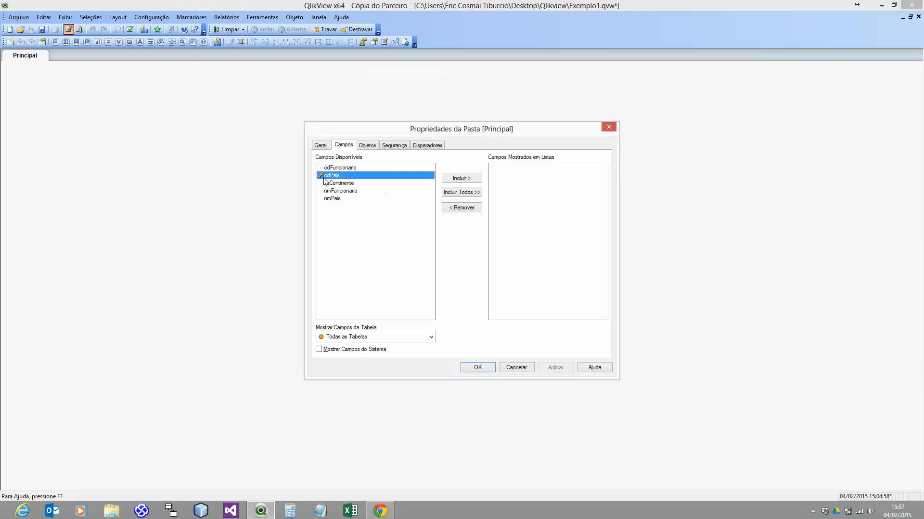
pyautogui.click(484, 368)
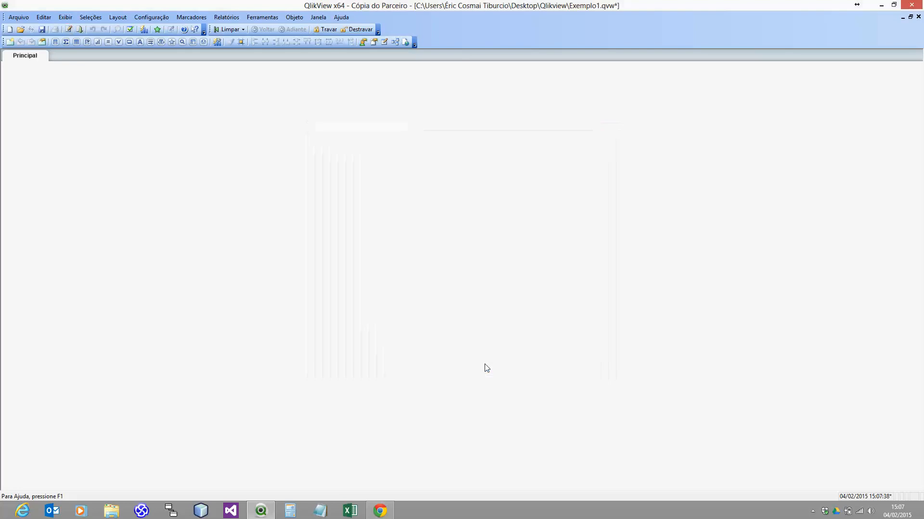
# - Open the table viewer and reposition the shared link junction and the Pais table beneath it
pyautogui.click(399, 43)
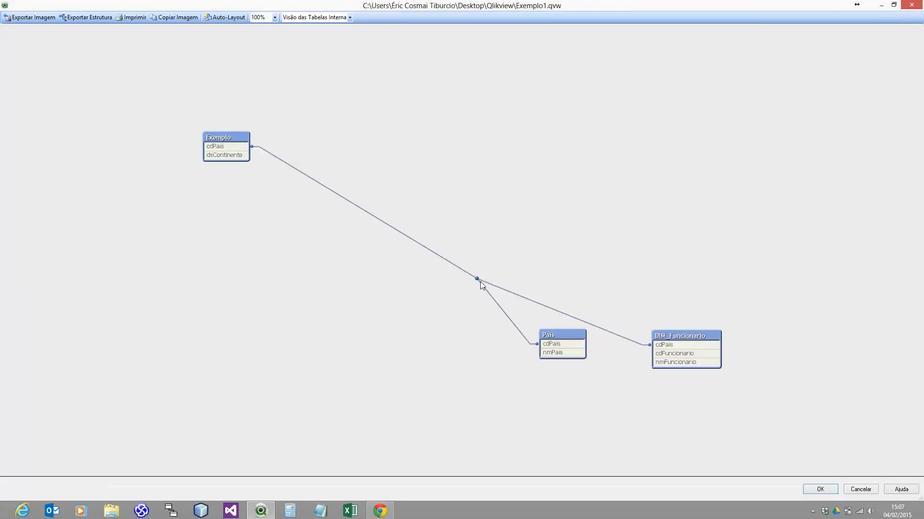
pyautogui.moveTo(477, 278); pyautogui.dragTo(433, 230)
pyautogui.moveTo(553, 337); pyautogui.dragTo(403, 328)
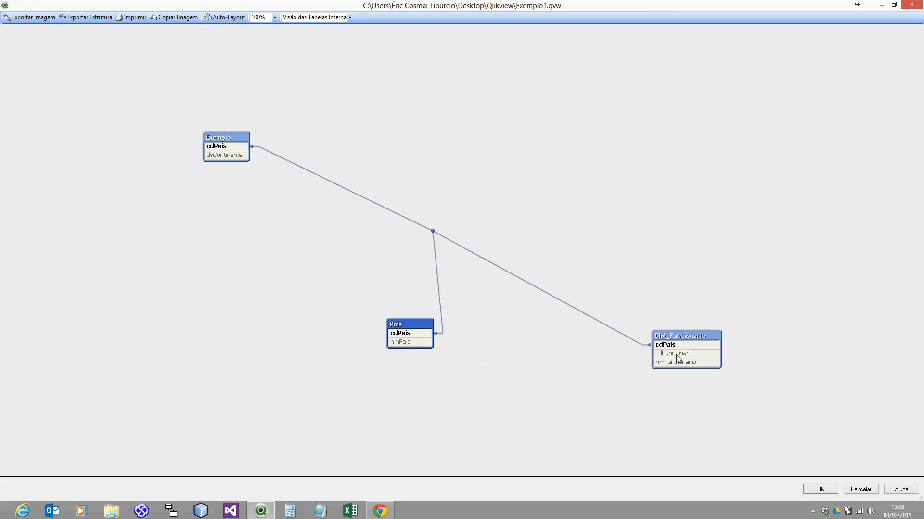
# - Examine the cdPais link between the three tables and the dsContinente field of Exemplo, then close the viewer
pyautogui.moveTo(669, 346)
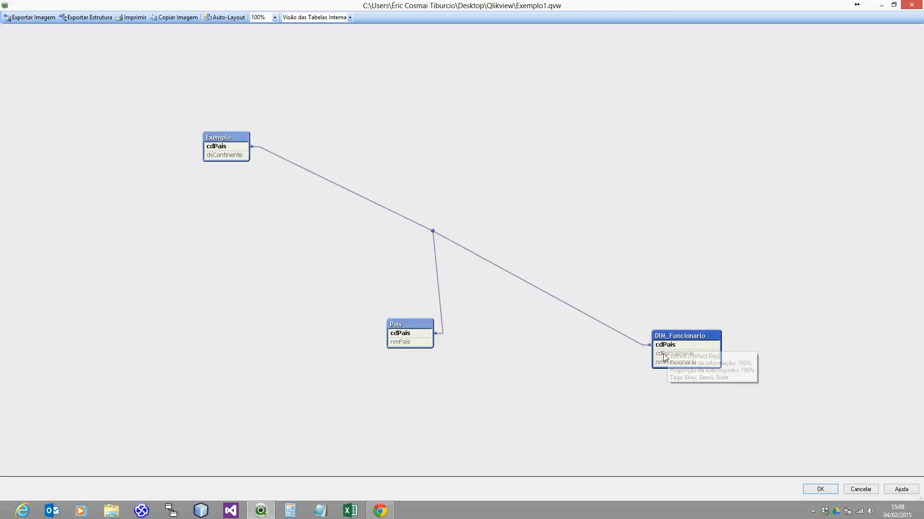
pyautogui.click(663, 355)
pyautogui.click(224, 147)
pyautogui.click(224, 154)
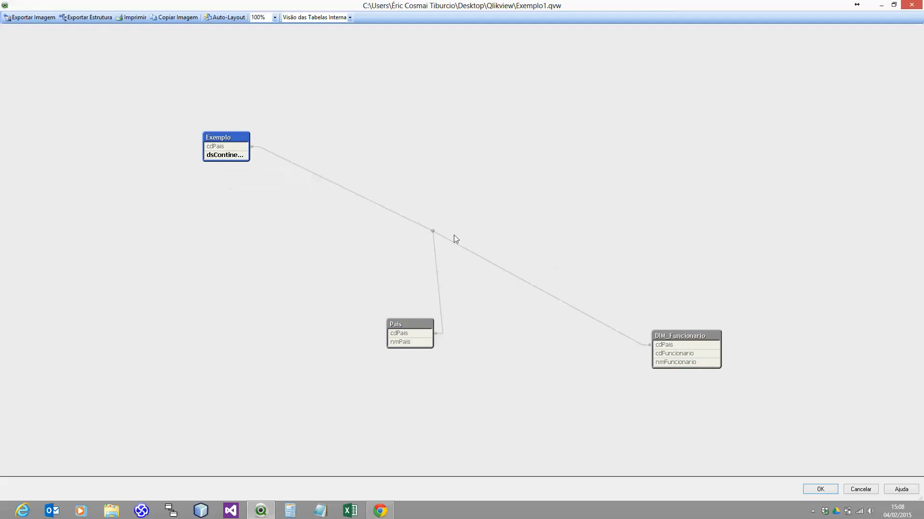
pyautogui.click(448, 217)
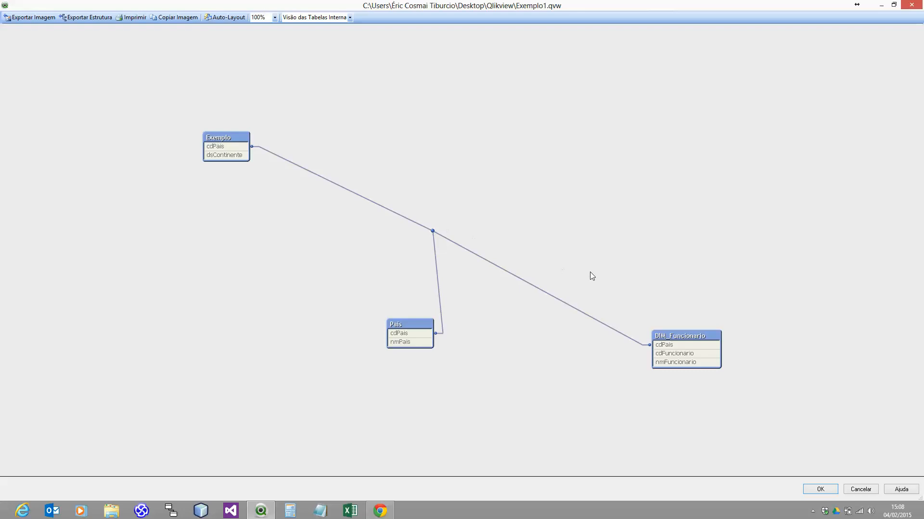
pyautogui.click(821, 489)
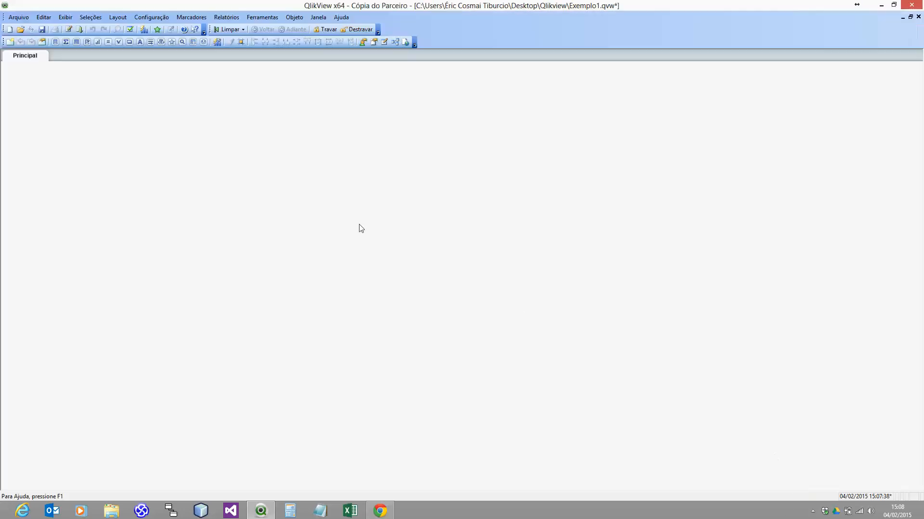
# - Open the script editor and delete the Exemplo inline table block from the load script
pyautogui.click(70, 29)
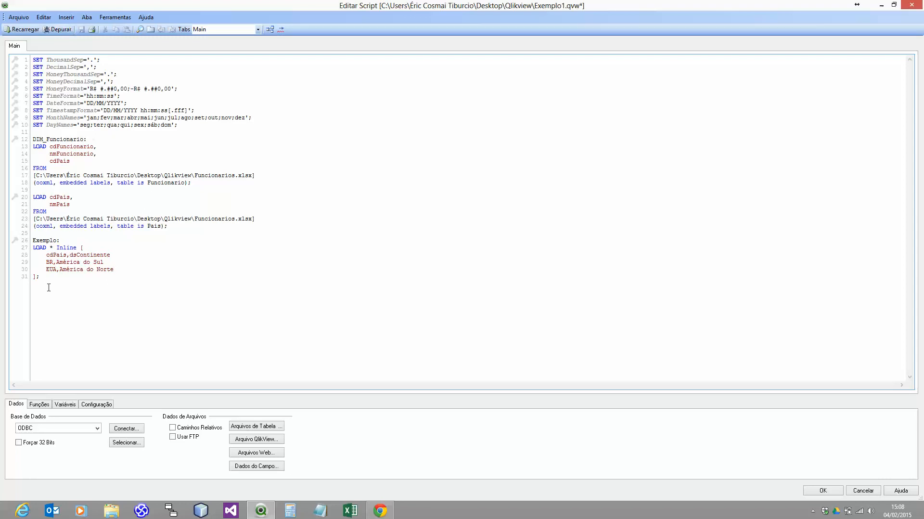
pyautogui.moveTo(40, 277); pyautogui.dragTo(33, 240)
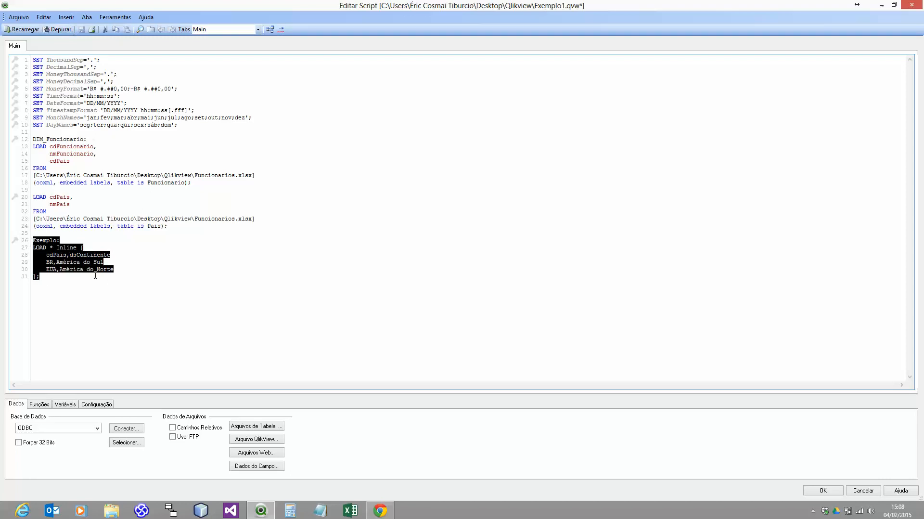
pyautogui.press('Delete')
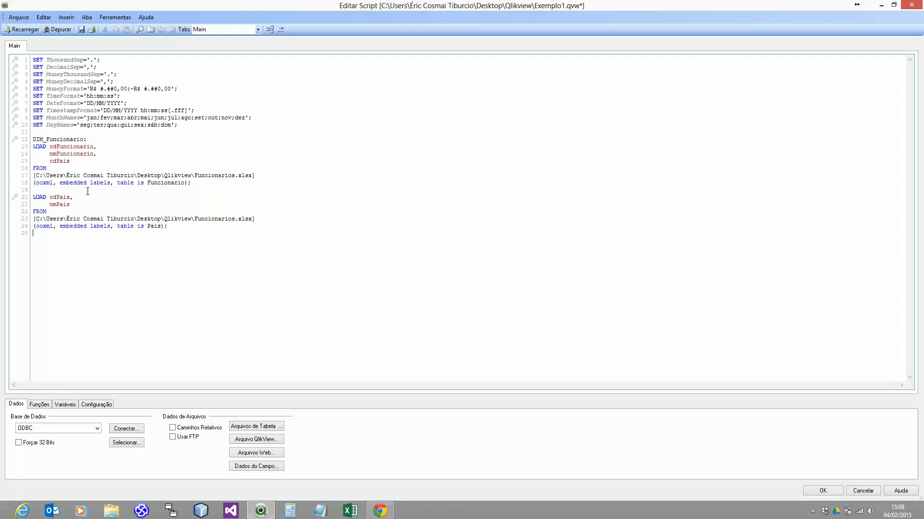
# - Label the Pais load statement "DIM_Pais:" and save the script
pyautogui.press('Return')
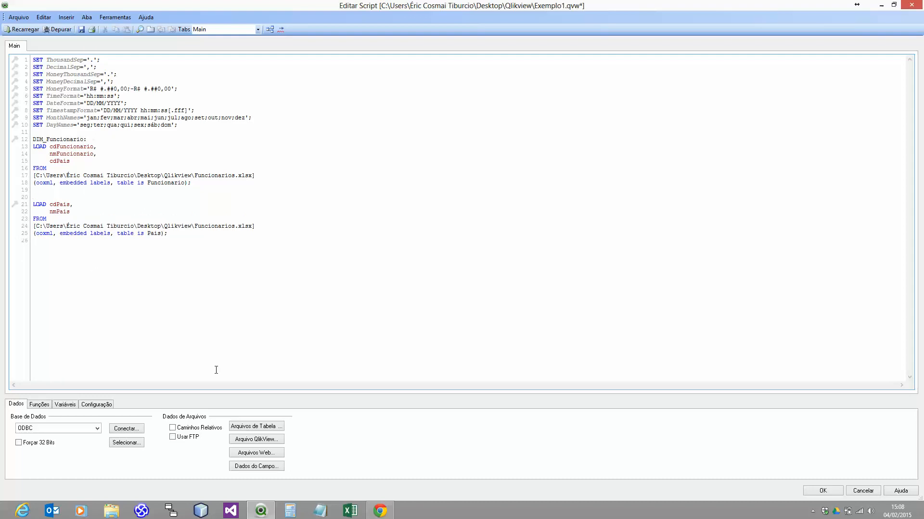
pyautogui.write('DIM_Pais:')
pyautogui.click(81, 30)
# - Check the field lists of both load statements, reload the script, and accept the sheet properties without adding fields
pyautogui.moveTo(51, 147); pyautogui.dragTo(71, 161)
pyautogui.moveTo(34, 198); pyautogui.dragTo(67, 204)
pyautogui.click(83, 211)
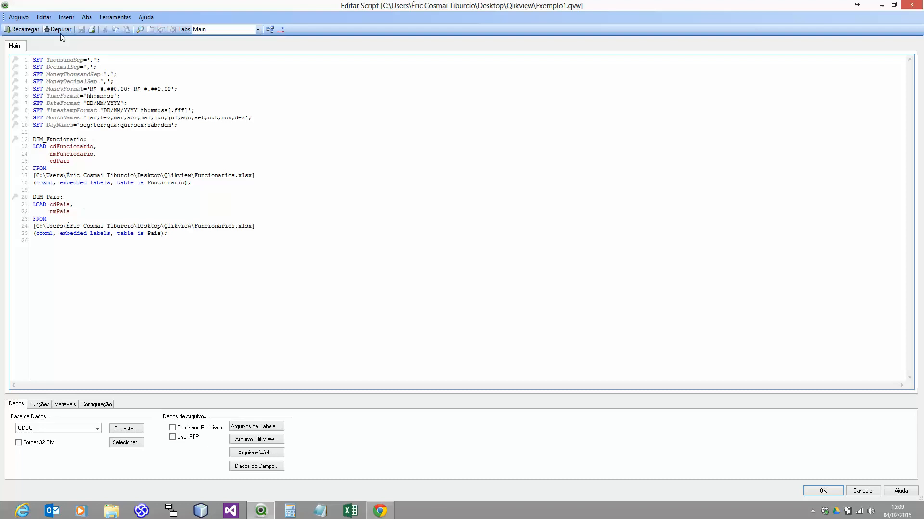
pyautogui.click(33, 30)
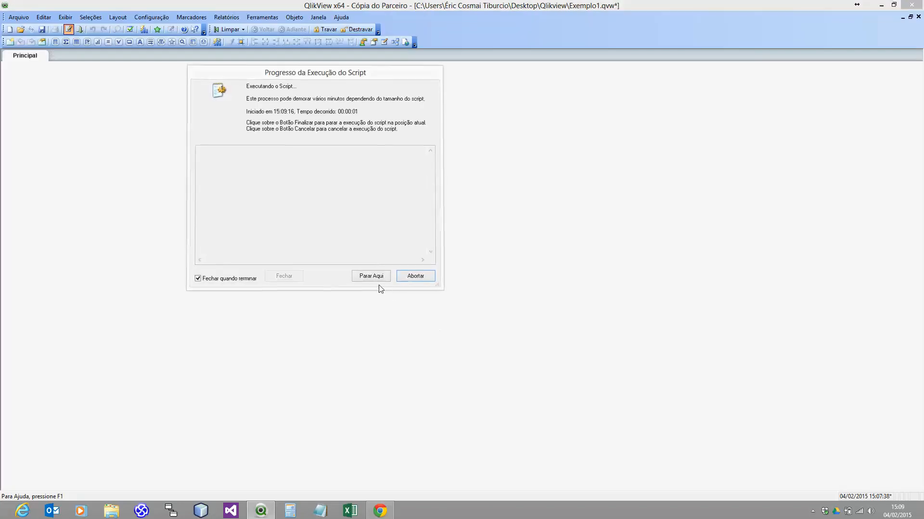
pyautogui.click(478, 367)
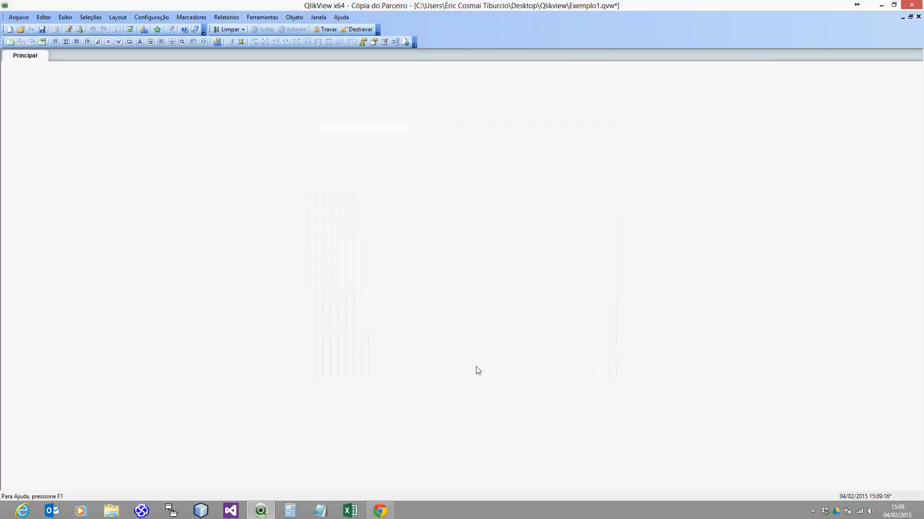
# - Open the table viewer, arrange DIM_Pais and DIM_Funcionario close together, and accept the layout
pyautogui.click(396, 42)
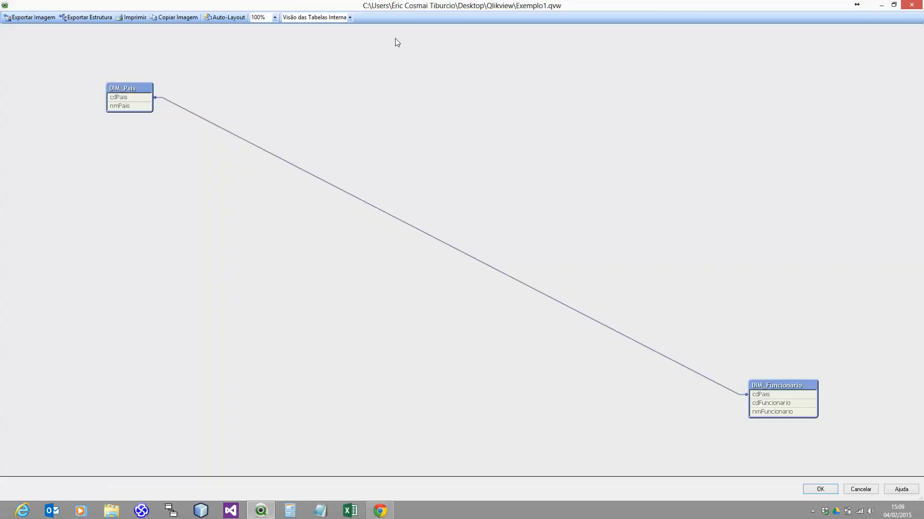
pyautogui.moveTo(441, 181); pyautogui.dragTo(489, 208)
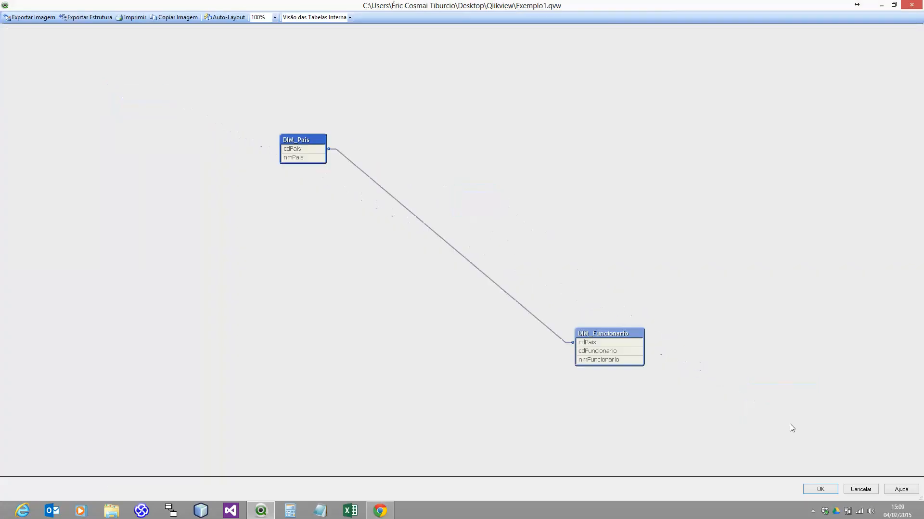
pyautogui.moveTo(612, 333); pyautogui.dragTo(385, 142)
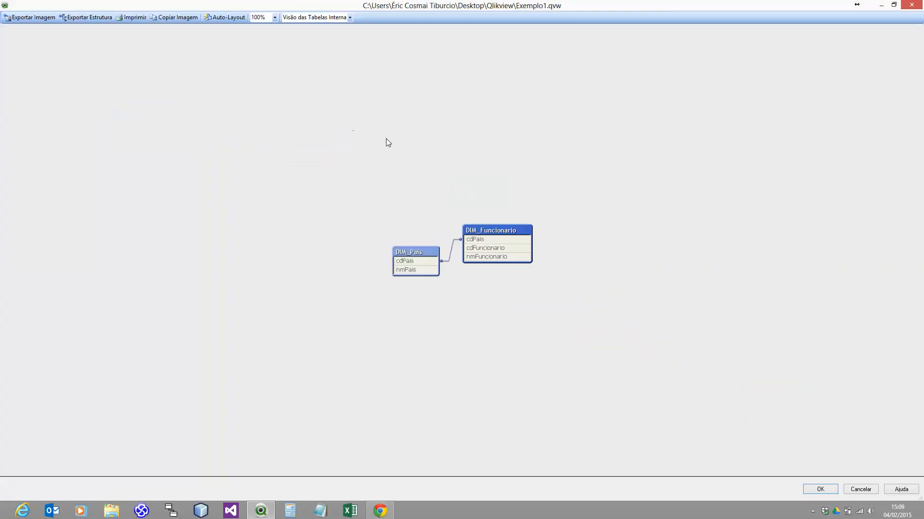
pyautogui.click(820, 489)
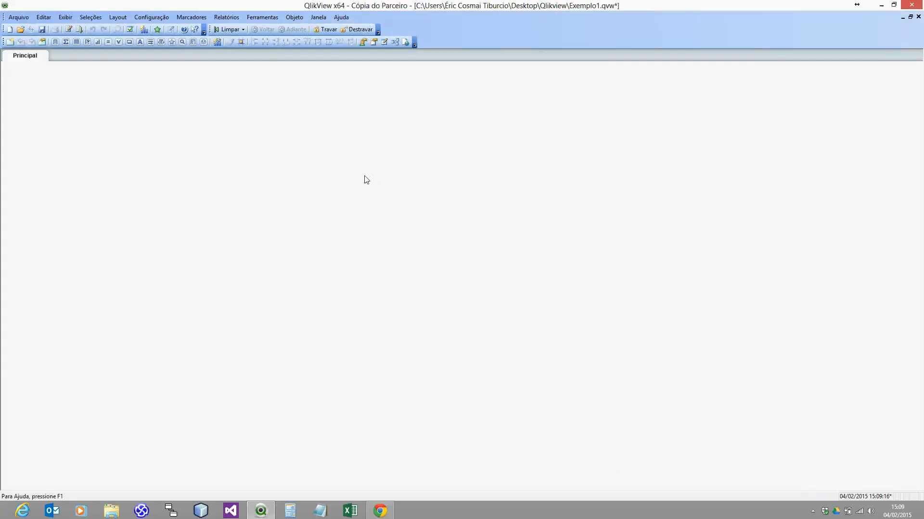
# - Add a table object to the sheet with cdFuncionario, nmFuncionario, cdPais and nmPais, and save the document
pyautogui.rightClick(339, 186)
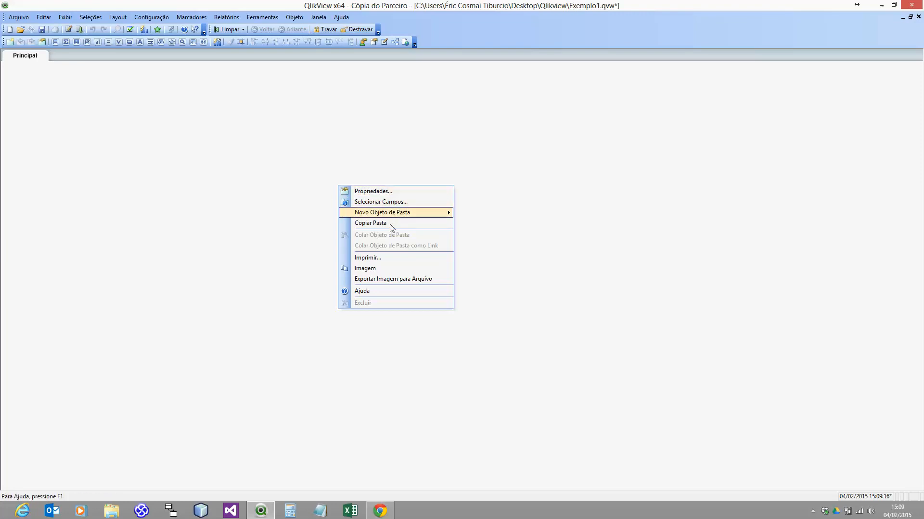
pyautogui.moveTo(425, 217)
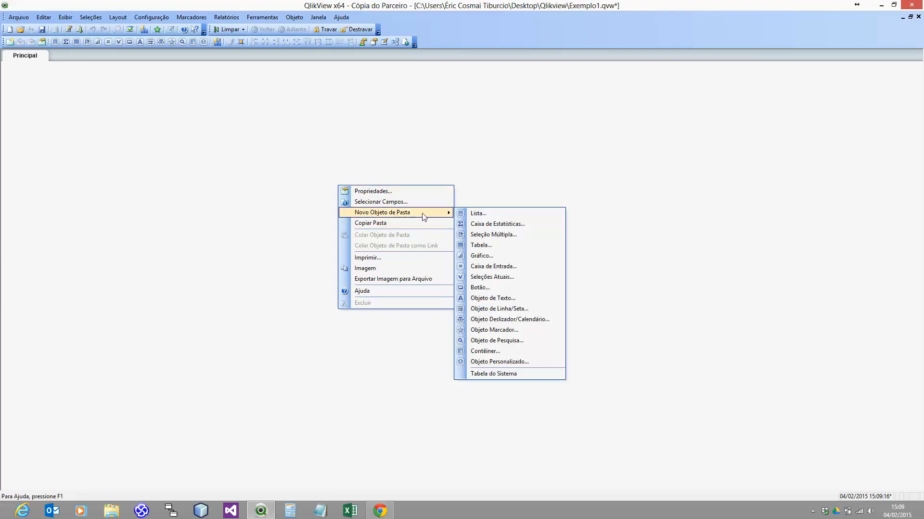
pyautogui.click(501, 246)
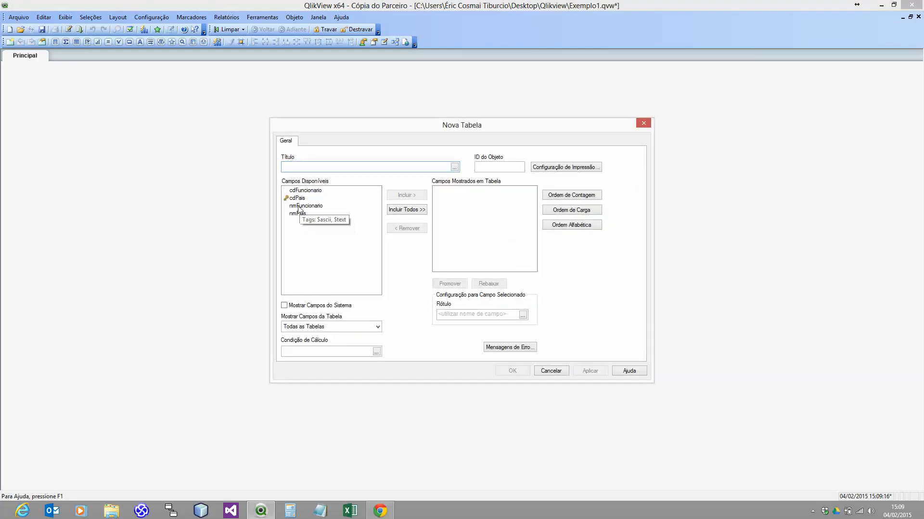
pyautogui.click(301, 191)
pyautogui.doubleClick(301, 191)
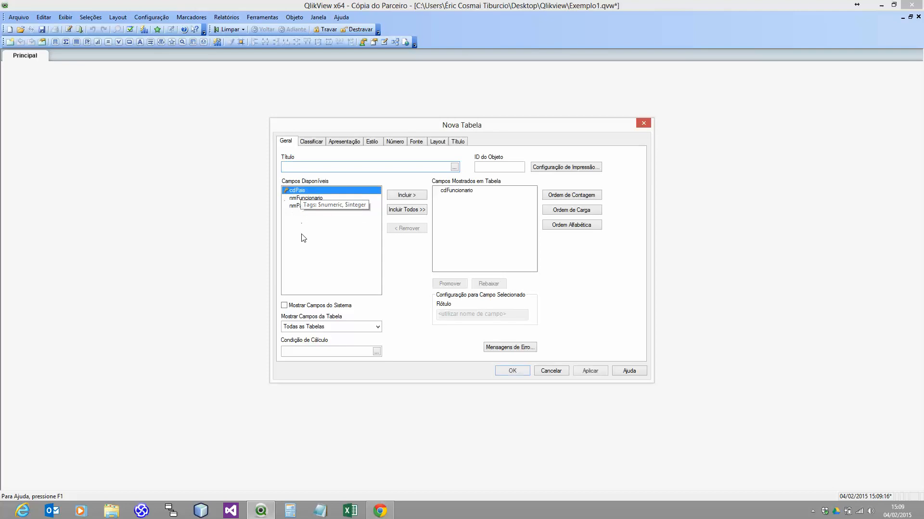
pyautogui.doubleClick(298, 198)
pyautogui.doubleClick(298, 191)
pyautogui.doubleClick(301, 191)
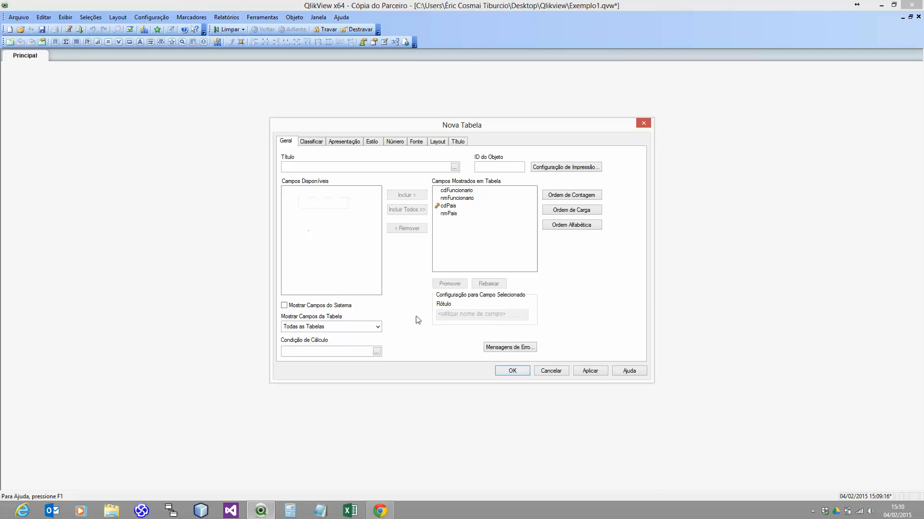
pyautogui.click(512, 370)
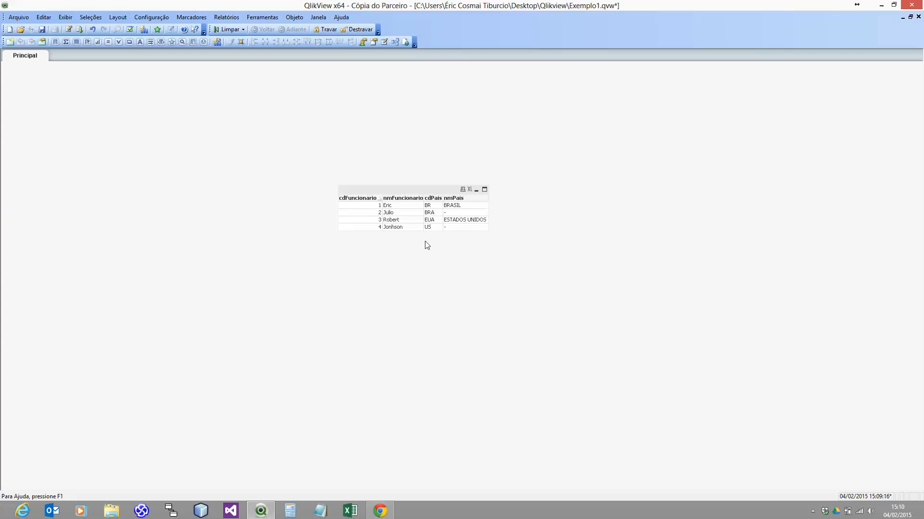
pyautogui.click(42, 29)
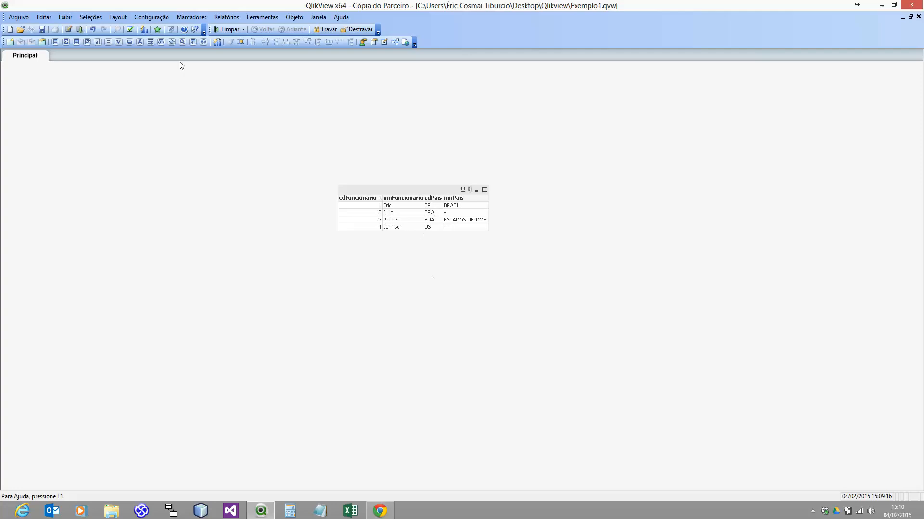
# - In the script editor, list the codes "BR x", "BRA", "US" and "EUA x" on separate lines below the DIM_Pais load
pyautogui.click(68, 30)
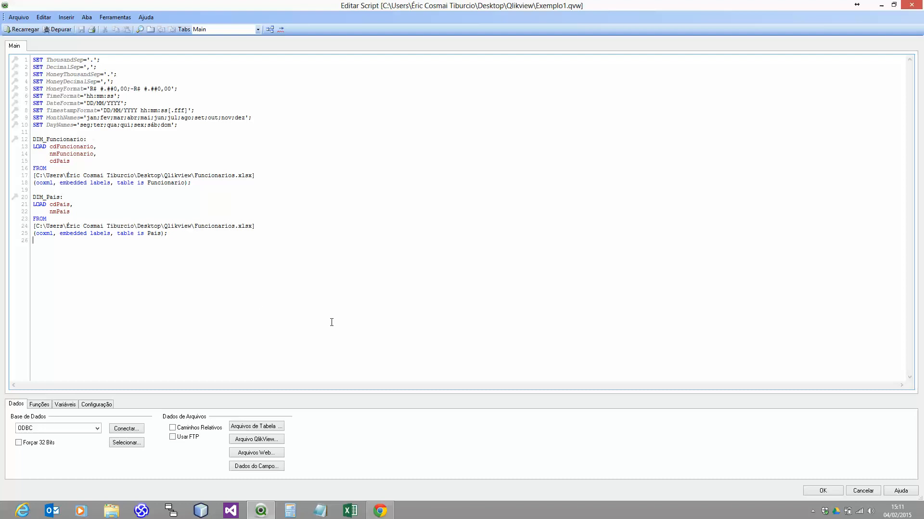
pyautogui.press('Return')
pyautogui.press('Return')
pyautogui.write('BRBRAUS US')
pyautogui.press('BackSpace')
pyautogui.press('BackSpace')
pyautogui.press('BackSpace')
pyautogui.press('BackSpace')
pyautogui.write('EUA')
pyautogui.write('x')
pyautogui.press('Return')
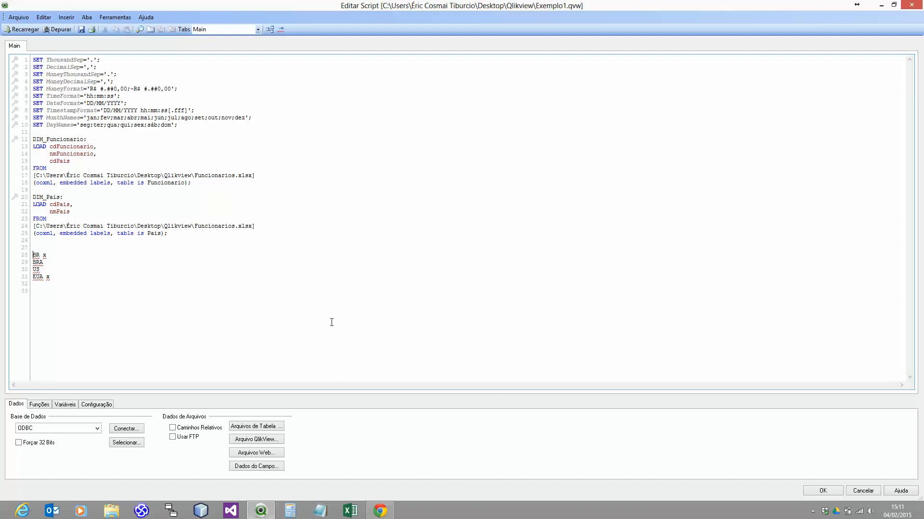
# - Examine the listed country codes BR, BRA and US one by one
pyautogui.hotkey('shift', 'Right')
pyautogui.hotkey('shift', 'Right')
pyautogui.press('Down')
pyautogui.hotkey('shift', 'Right')
pyautogui.hotkey('shift', 'Right')
pyautogui.hotkey('shift', 'Right')
pyautogui.press('Down')
pyautogui.hotkey('shift', 'Right')
pyautogui.hotkey('shift', 'Right')
pyautogui.press('Down')
pyautogui.press('Down')
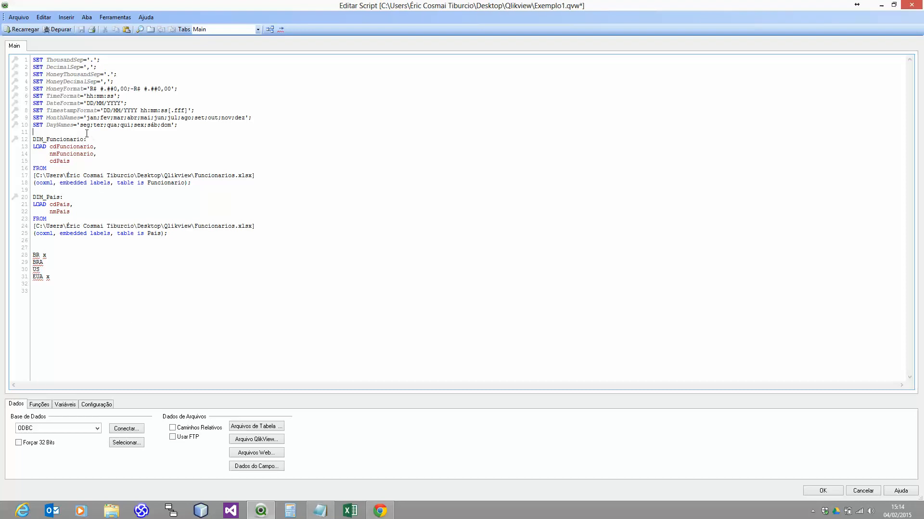
# - Insert a new "MapaPais:" table label above the DIM_Funcionario load
pyautogui.press('Return')
pyautogui.press('Return')
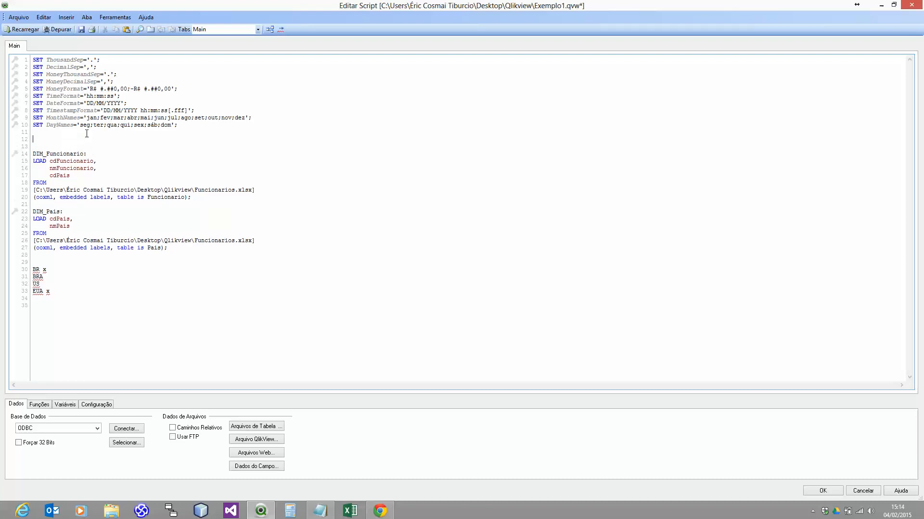
pyautogui.write('Mapa')
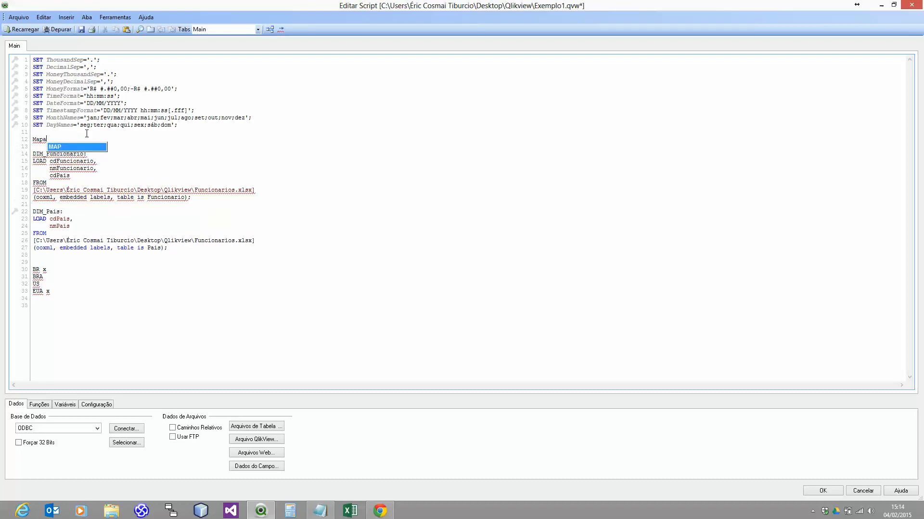
pyautogui.write('Pais:')
pyautogui.press('Return')
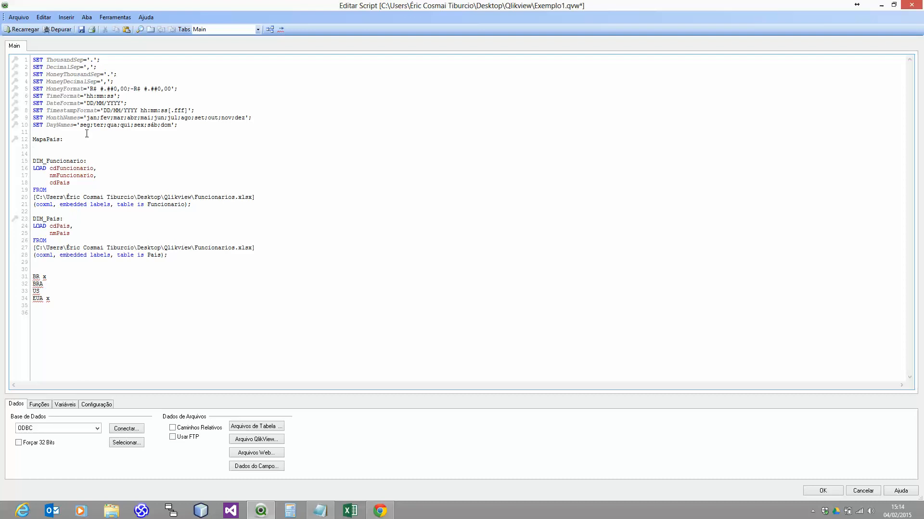
# - Add an empty "LOAD * Inline [ ];" statement under MapaPais, with the brackets on separate lines
pyautogui.write('Lo')
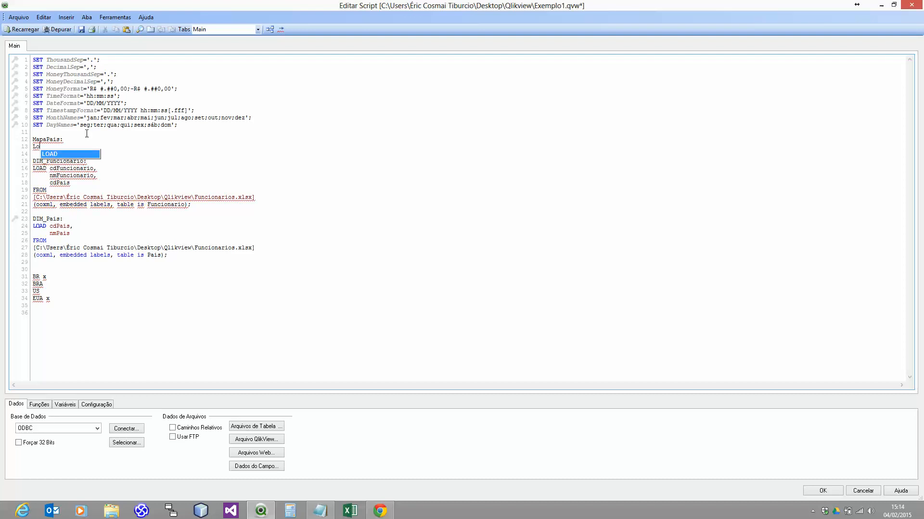
pyautogui.press('Return')
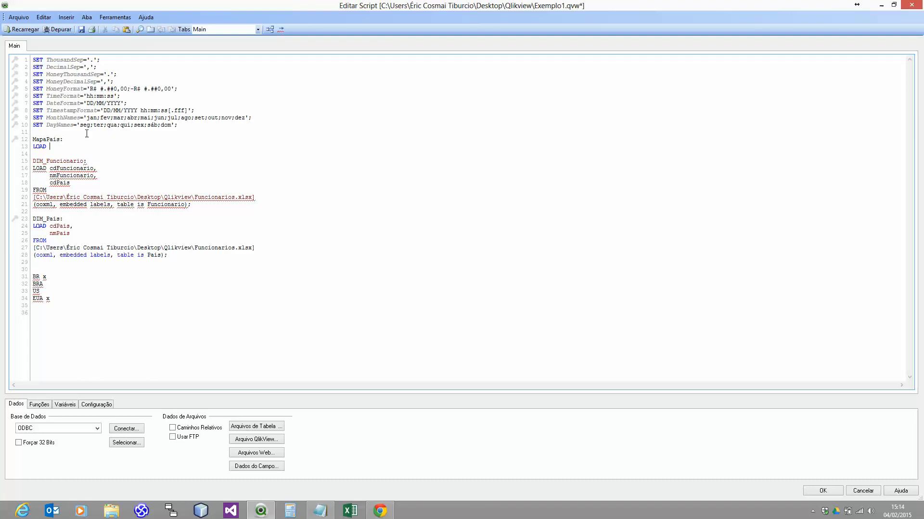
pyautogui.write('* Inline [')
pyautogui.write(';')
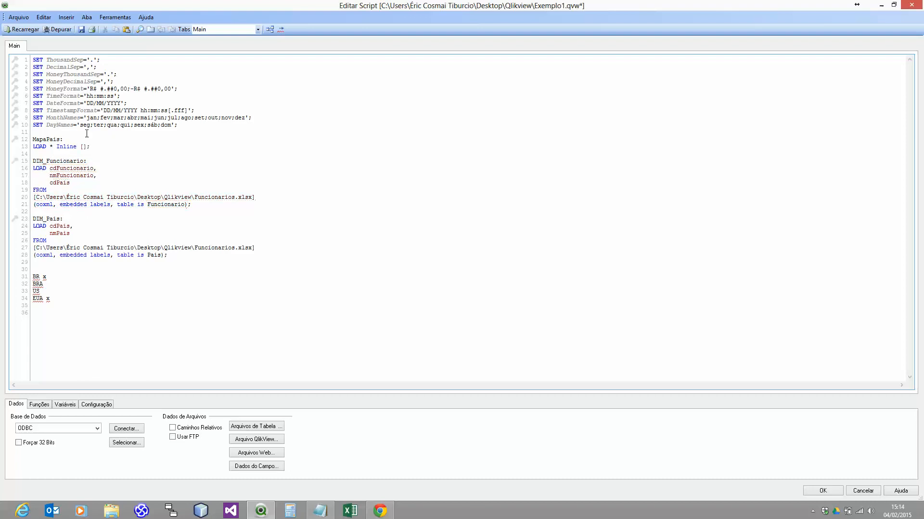
pyautogui.press('Return')
pyautogui.press('Return')
pyautogui.press('Up')
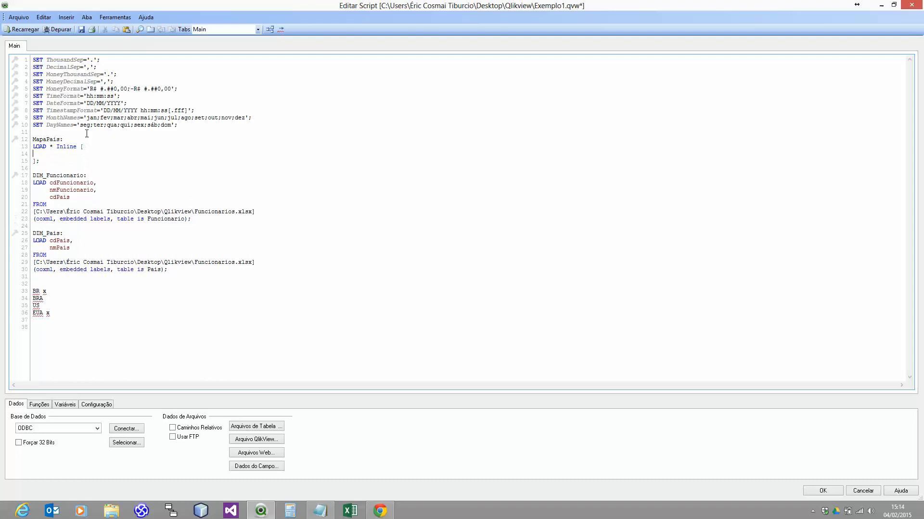
# - Enter the MapaPais inline header row with the fields "de" and "pais"
pyautogui.press('Tab')
pyautogui.write('dee,')
pyautogui.press('BackSpace')
pyautogui.press('BackSpace')
pyautogui.write(',')
pyautogui.press('Tab')
pyautogui.write('pais')
pyautogui.press('Return')
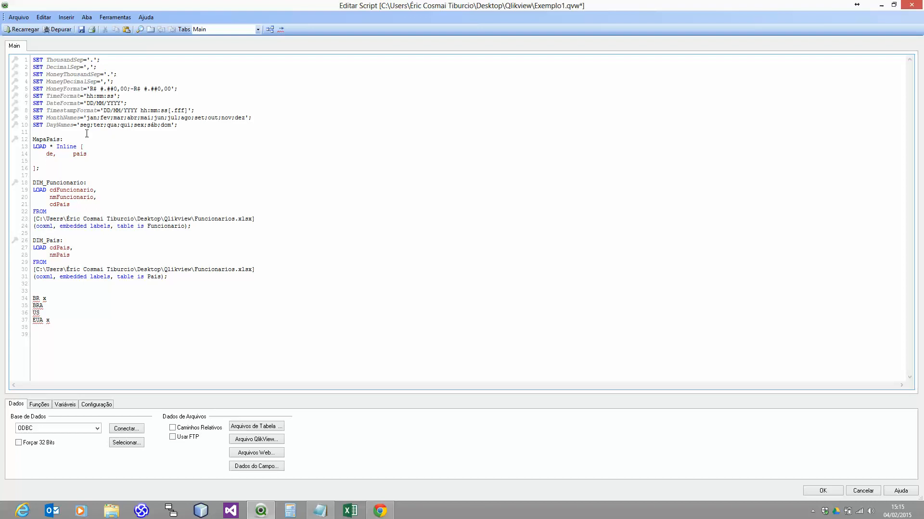
# - Enter the MapaPais rows "BR, BR", "BRA, BR", "US, EUA" and "EUA, EUA"
pyautogui.write('BR,     BR')
pyautogui.press('Return')
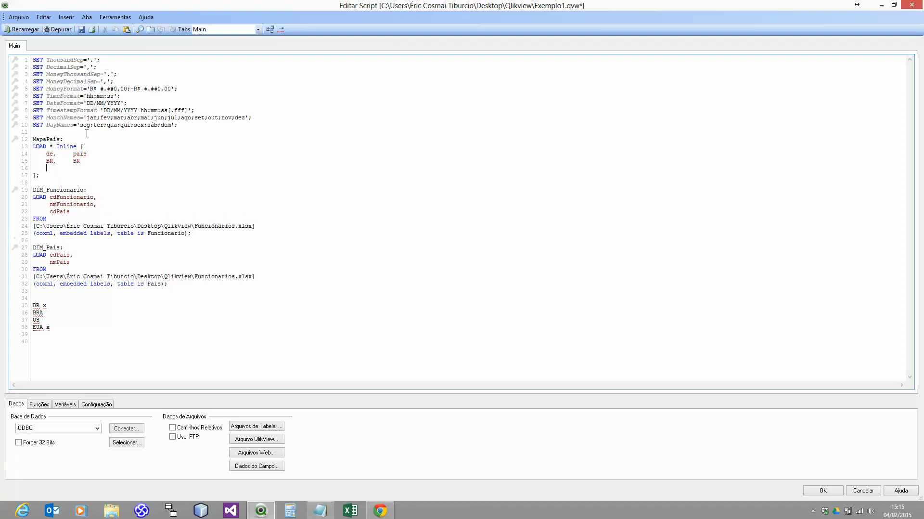
pyautogui.write('BRA,    BR')
pyautogui.press('Return')
pyautogui.write('US')
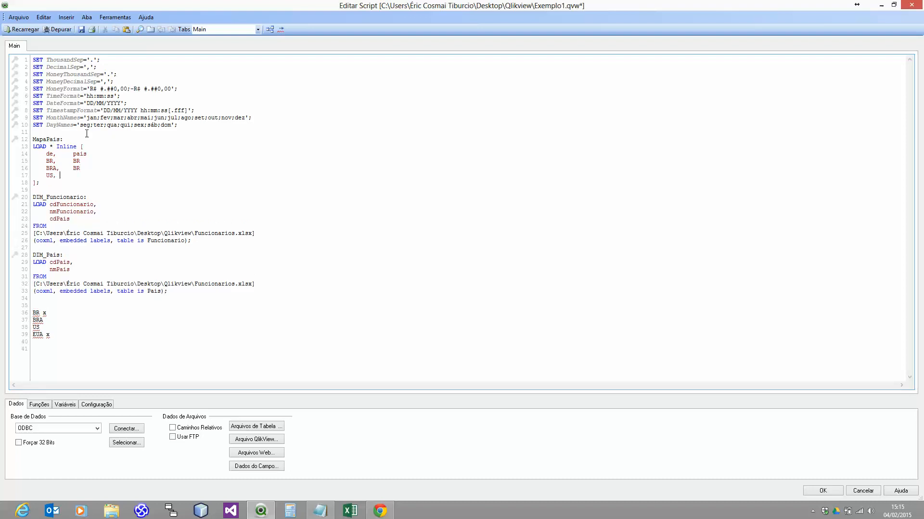
pyautogui.write(',     EUA')
pyautogui.press('Return')
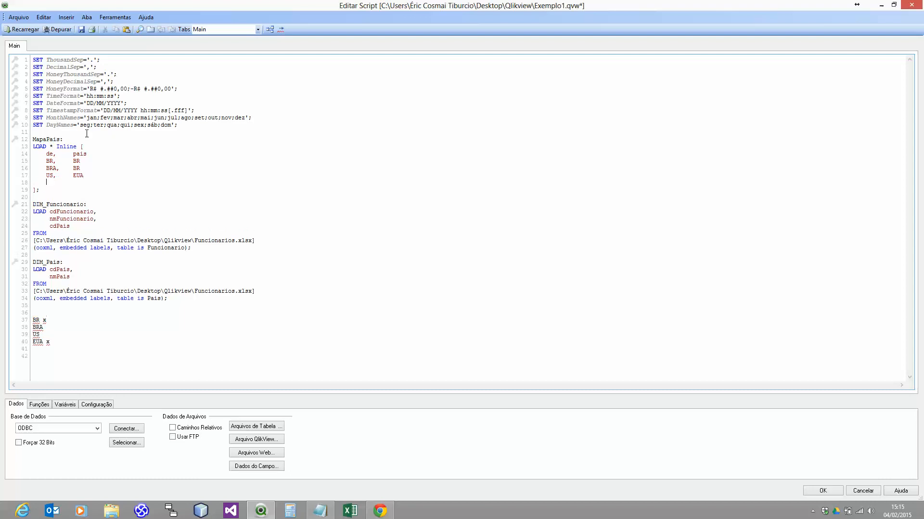
pyautogui.write('EUA,    EUA')
# - Prefix the MapaPais inline load with the keyword "Mapping"
pyautogui.click(33, 147)
pyautogui.write('Mappin')
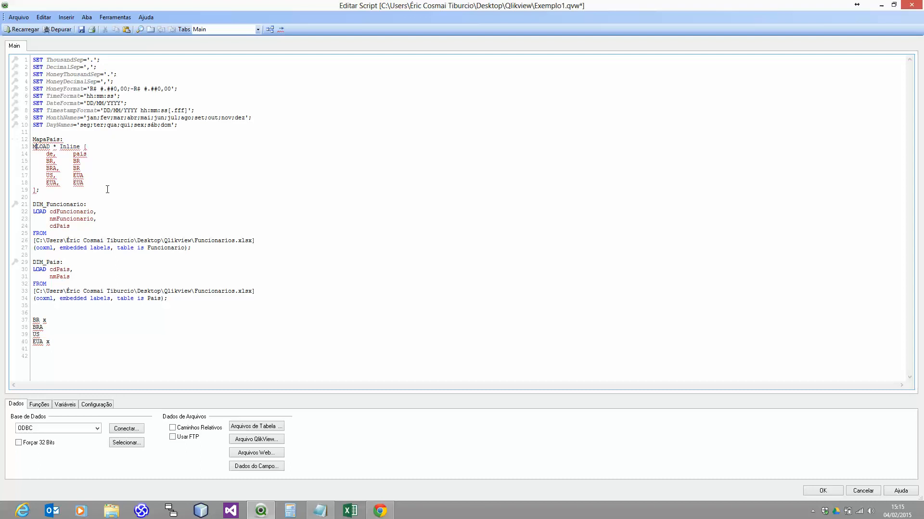
pyautogui.write('g')
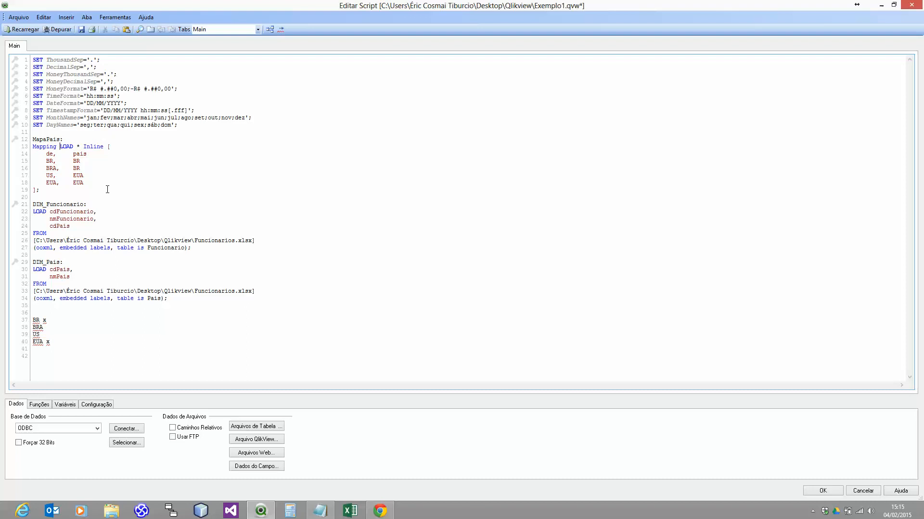
# - Examine the Mapping prefix and the full inline load block of MapaPais
pyautogui.hotkey('shift', 'Left')
pyautogui.hotkey('shift', 'Left')
pyautogui.hotkey('shift', 'Left')
pyautogui.hotkey('shift', 'Left')
pyautogui.hotkey('shift', 'Left')
pyautogui.hotkey('shift', 'Left')
pyautogui.hotkey('shift', 'Left')
pyautogui.press('Right')
pyautogui.press('Home')
pyautogui.hotkey('shift', 'Down')
pyautogui.hotkey('shift', 'Down')
pyautogui.hotkey('shift', 'Down')
pyautogui.hotkey('shift', 'Down')
pyautogui.hotkey('shift', 'Down')
pyautogui.hotkey('shift', 'Down')
pyautogui.hotkey('shift', 'Down')
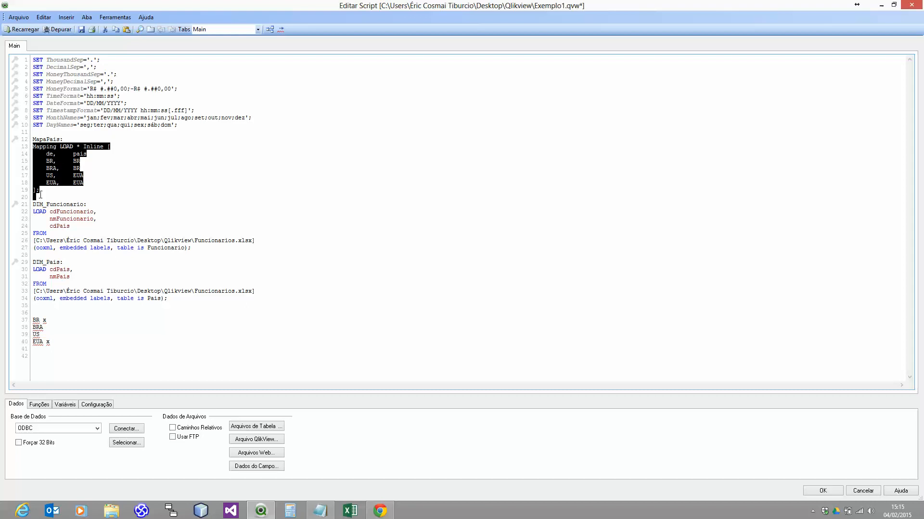
# - Add the statement "MAP cdPais using MapaPais;" between the MapaPais inline load and the DIM_Funcionario load
pyautogui.click(69, 194)
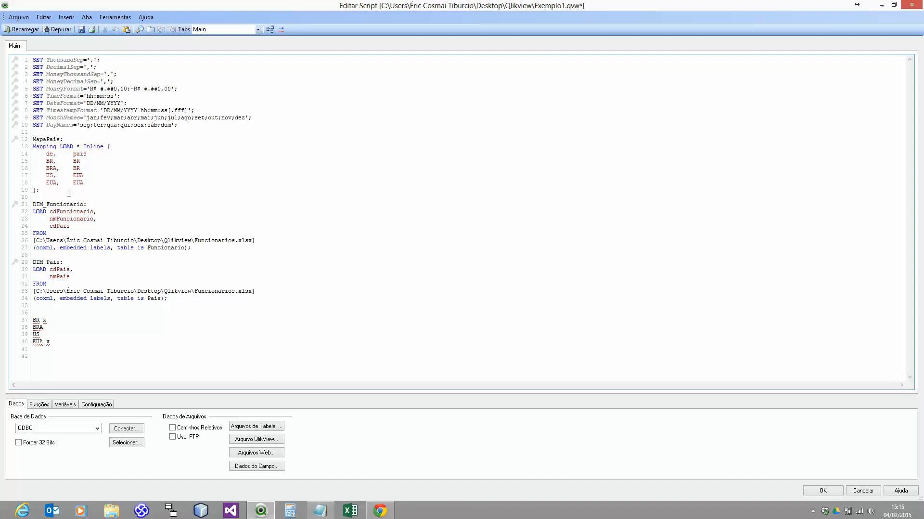
pyautogui.press('Return')
pyautogui.press('Return')
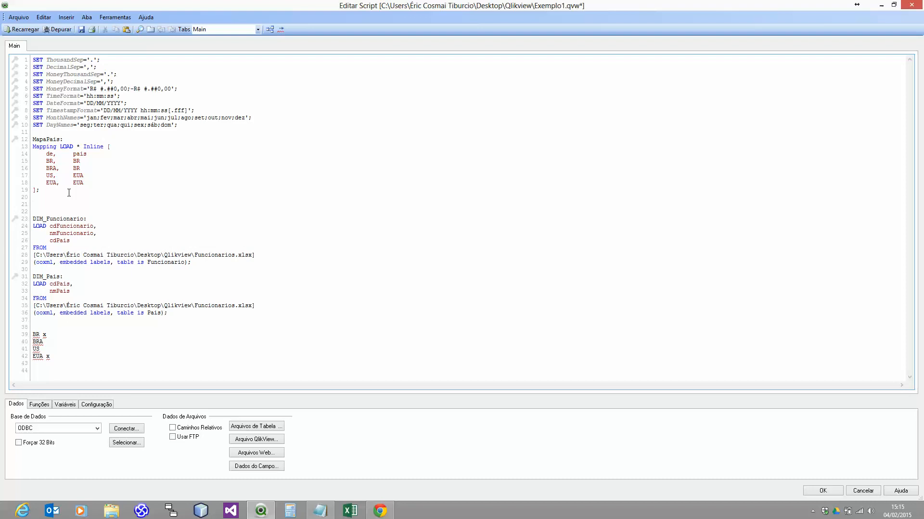
pyautogui.write('mao')
pyautogui.press('BackSpace')
pyautogui.press('BackSpace')
pyautogui.press('Return')
pyautogui.write('cdPais')
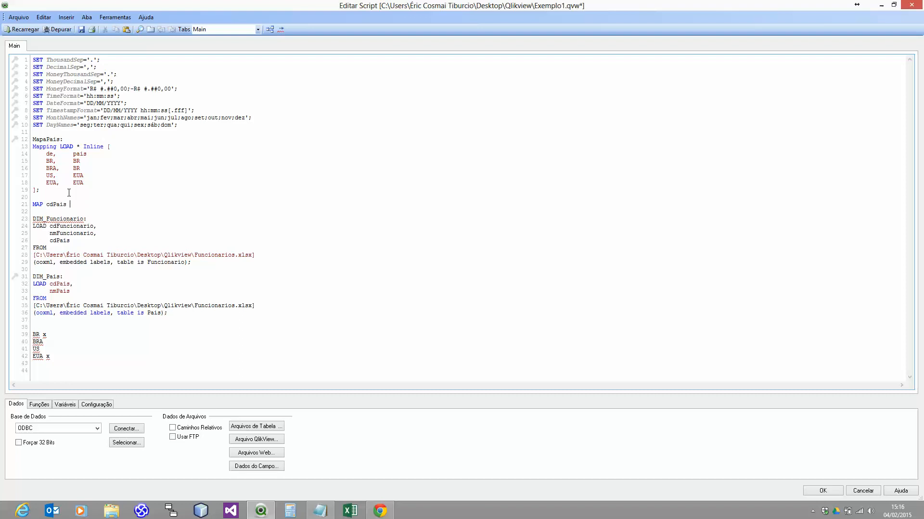
pyautogui.press('BackSpace')
pyautogui.press('BackSpace')
pyautogui.press('BackSpace')
pyautogui.write('cd')
pyautogui.write('Pais')
pyautogui.write(' uns')
pyautogui.write('s')
pyautogui.press('Return')
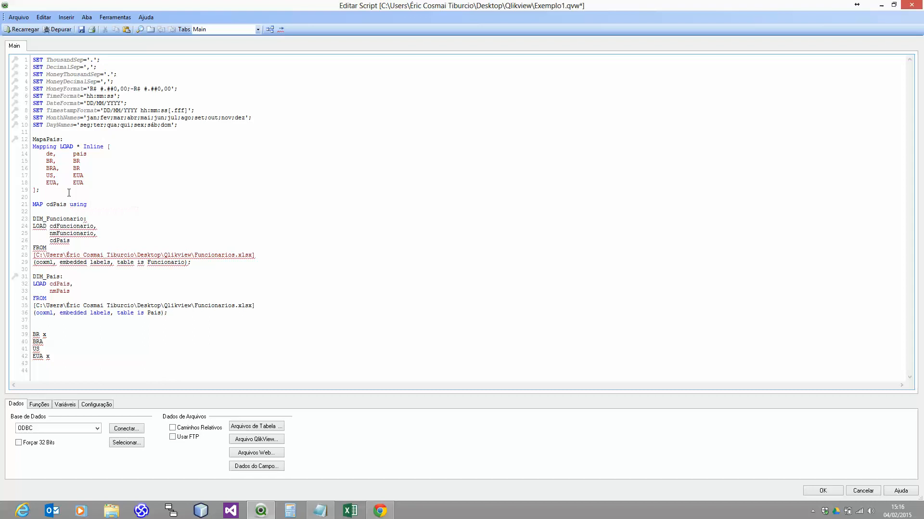
pyautogui.write('MapaPais;')
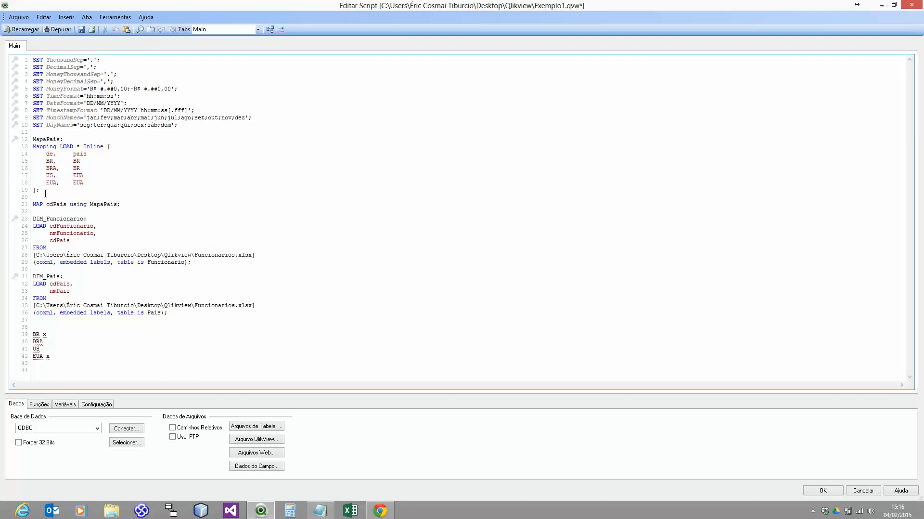
# - Delete the leftover list of country codes after the DIM_Pais load and save the document
pyautogui.moveTo(35, 319); pyautogui.dragTo(69, 375)
pyautogui.press('Delete')
pyautogui.click(81, 28)
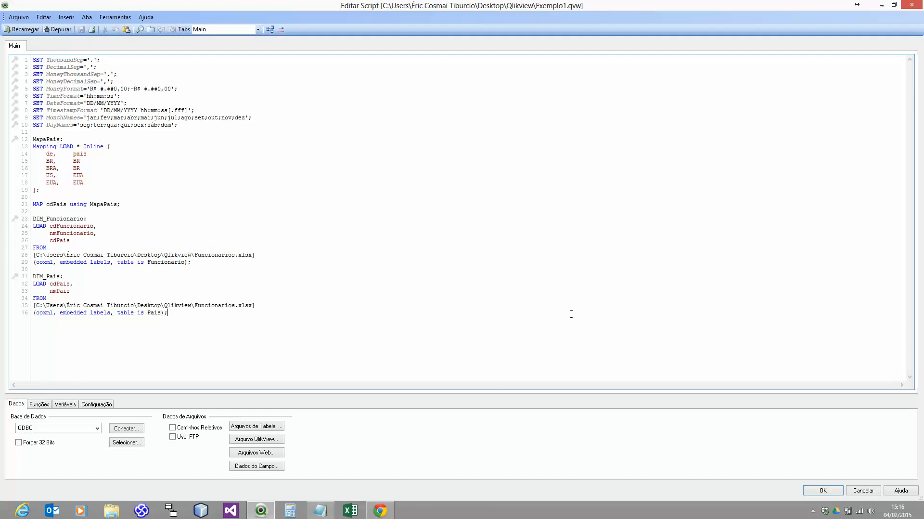
# - Reload the data with the country mapping and accept the sheet properties without adding any fields
pyautogui.click(823, 490)
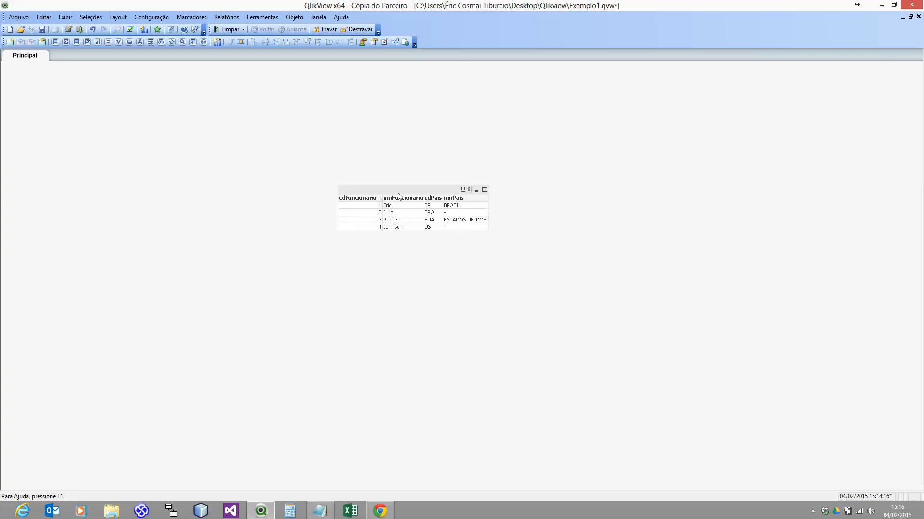
pyautogui.click(68, 29)
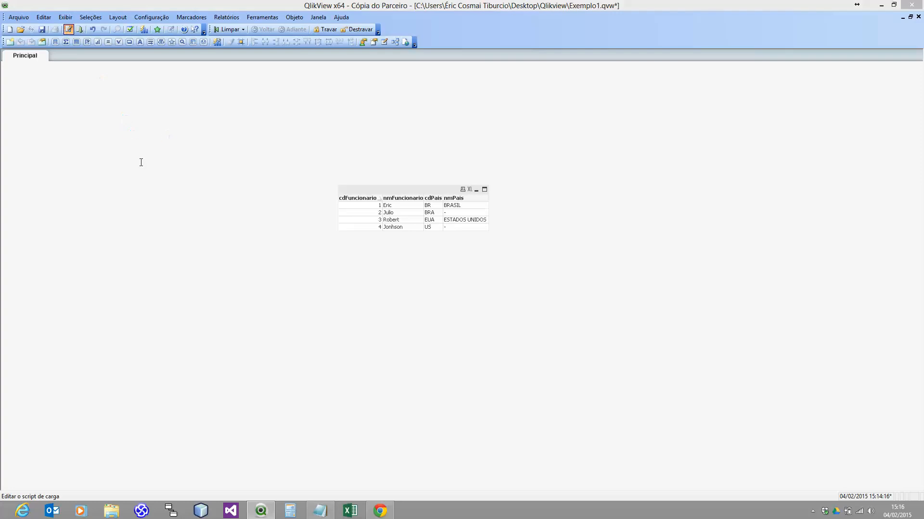
pyautogui.click(21, 30)
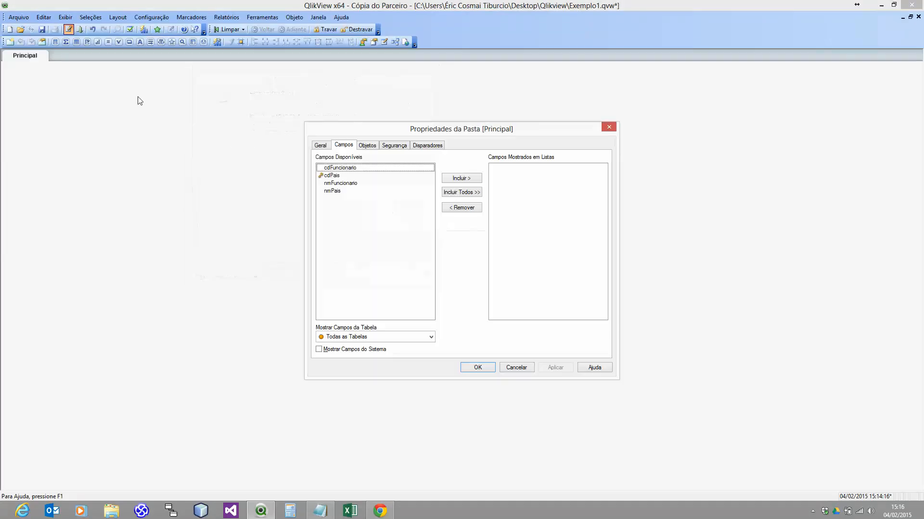
pyautogui.click(474, 367)
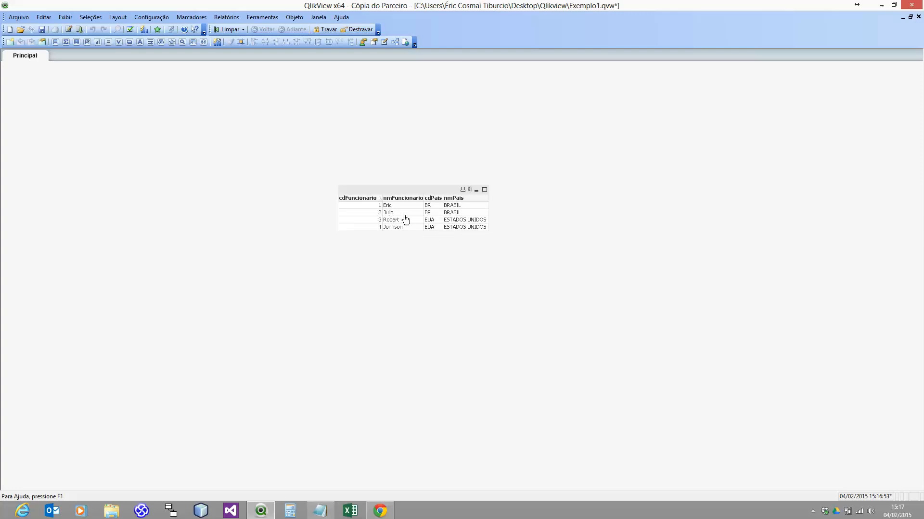
# - Examine the BRA-to-BR row of the MapaPais inline table in the load script
pyautogui.click(68, 29)
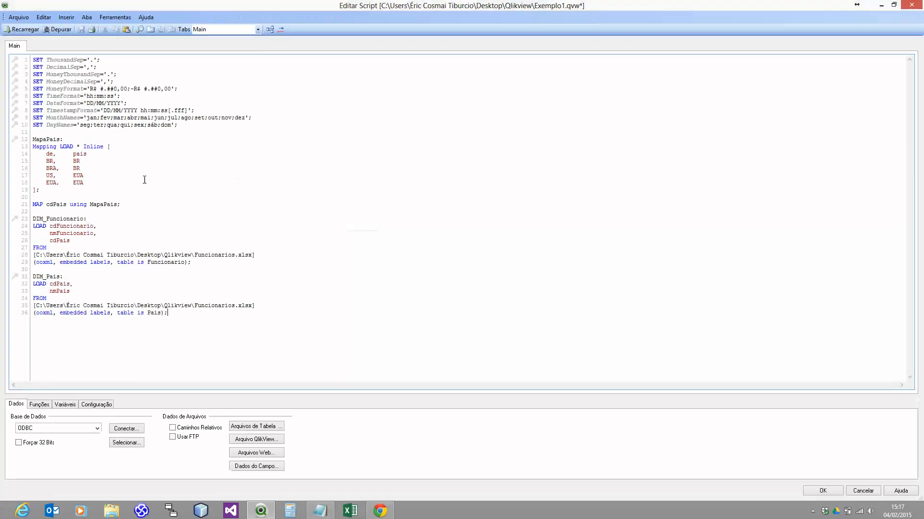
pyautogui.doubleClick(52, 168)
pyautogui.doubleClick(76, 167)
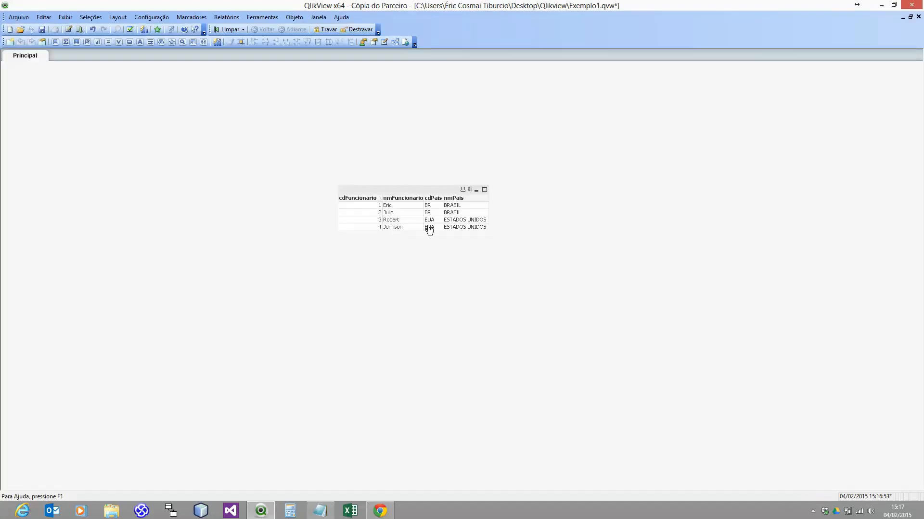
# - Preview the DIM_Funcionario records in the table viewer, check the cdPais value of each row, and return to the sheet
pyautogui.click(395, 42)
pyautogui.rightClick(503, 239)
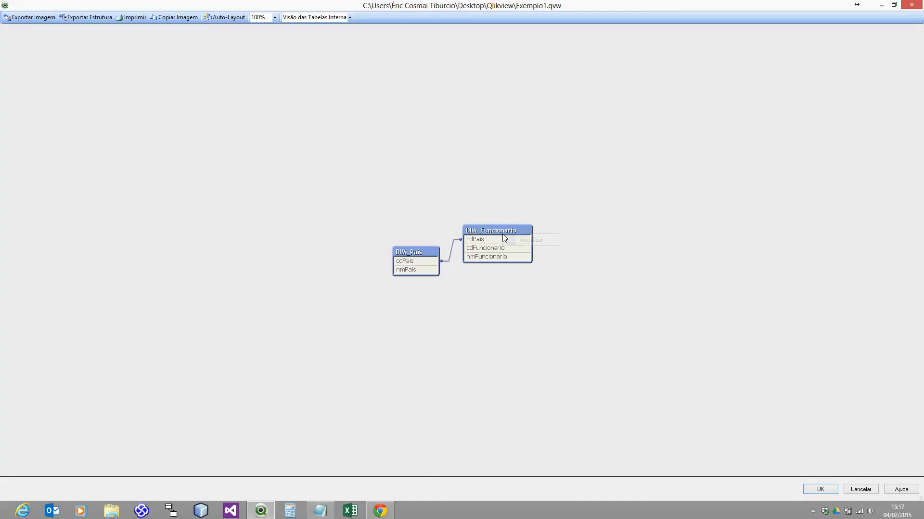
pyautogui.click(510, 241)
pyautogui.click(308, 131)
pyautogui.click(311, 140)
pyautogui.click(313, 149)
pyautogui.click(315, 159)
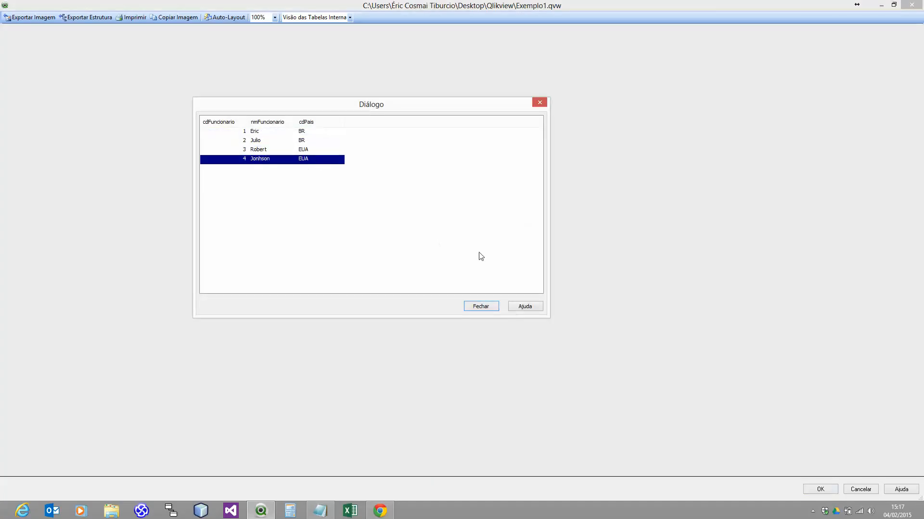
pyautogui.click(490, 307)
pyautogui.click(820, 488)
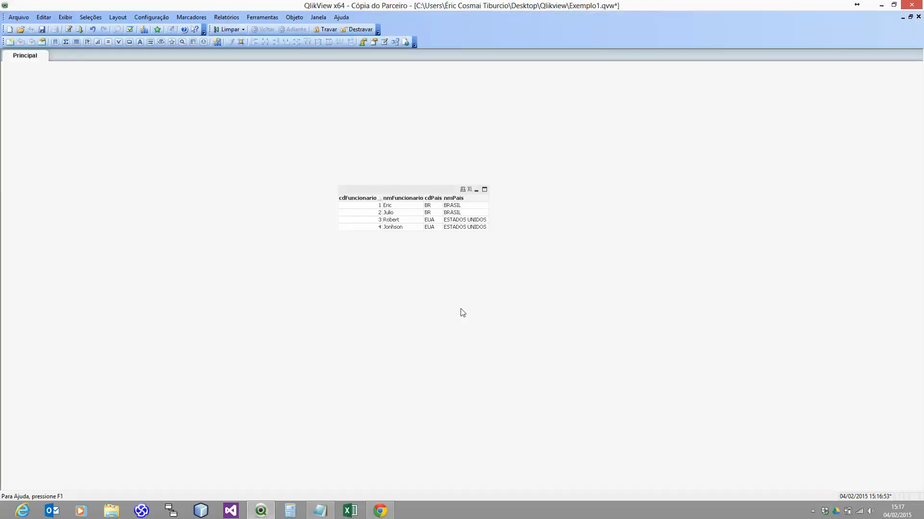
# - Replace the absolute folder path of Funcionarios.xlsx in the DIM_Funcionario load with the relative path "."
pyautogui.click(68, 29)
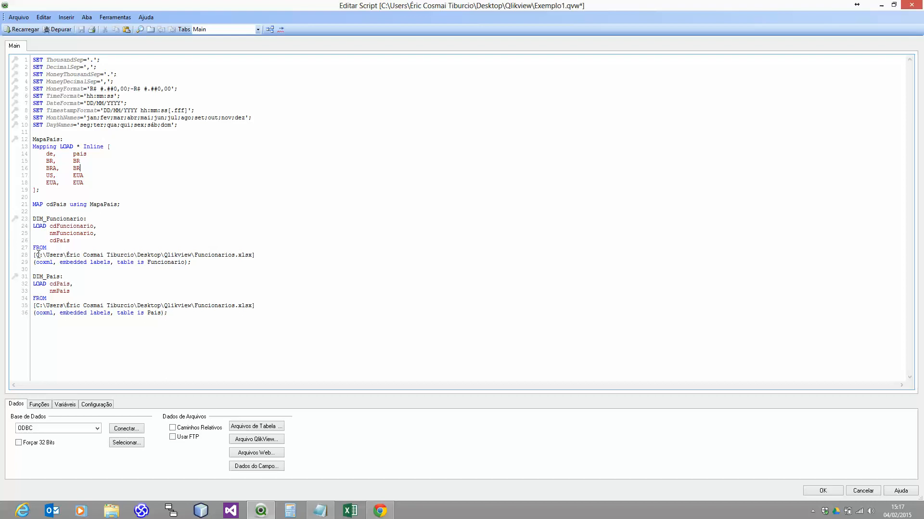
pyautogui.moveTo(38, 254); pyautogui.dragTo(193, 255)
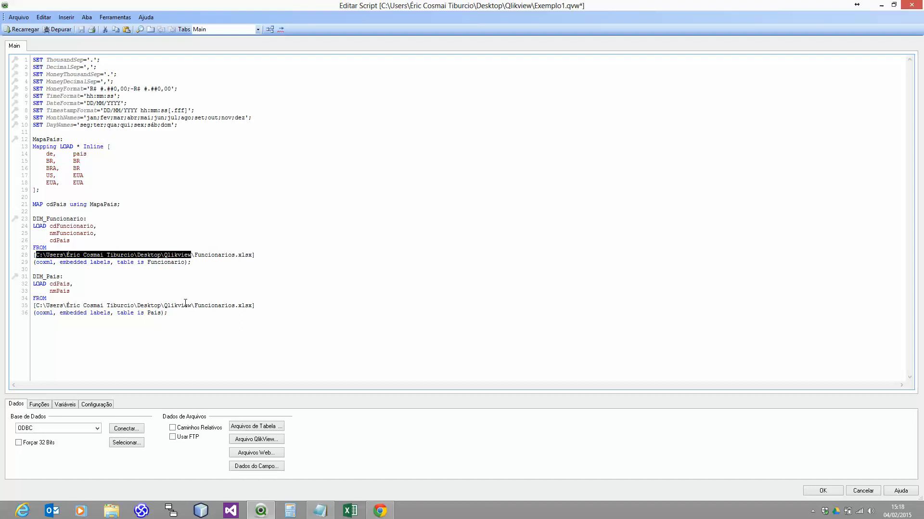
pyautogui.write('.')
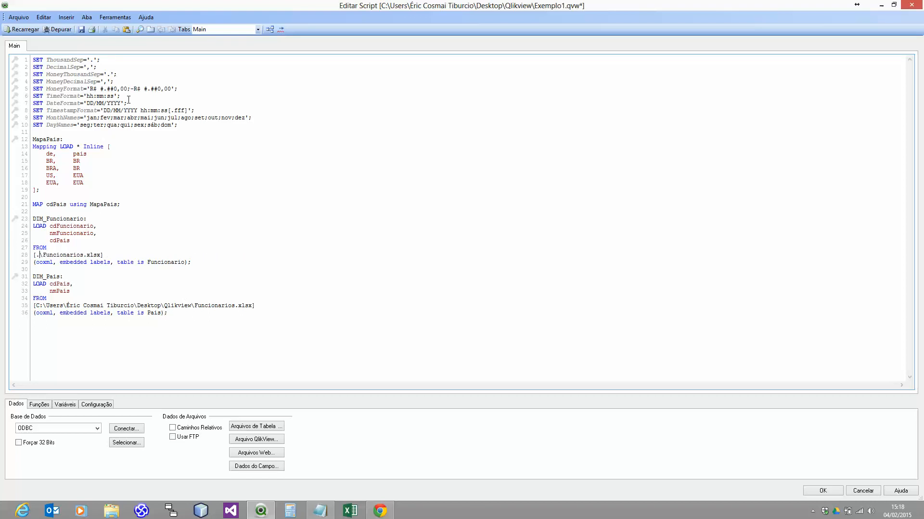
# - Declare the path variable with "LET vDados = '.';" between the SET statements and the MapaPais table
pyautogui.click(86, 131)
pyautogui.press('Return')
pyautogui.press('Return')
pyautogui.write('LET')
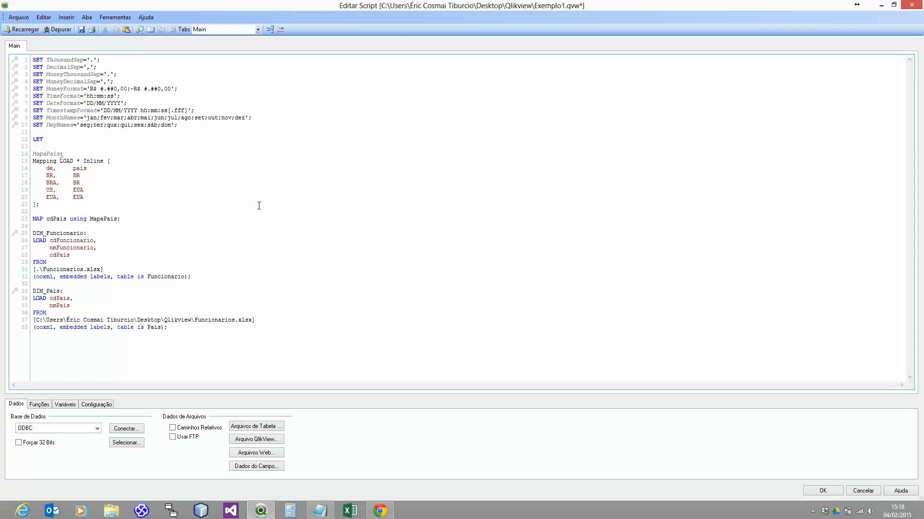
pyautogui.press('Return')
pyautogui.press('Delete')
pyautogui.write('v')
pyautogui.write('Dados =')
pyautogui.write(" '.'")
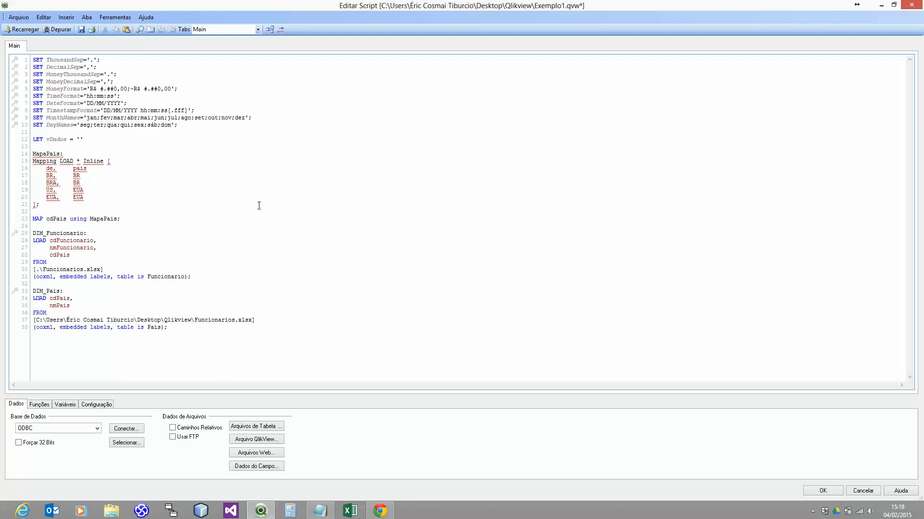
pyautogui.write(';')
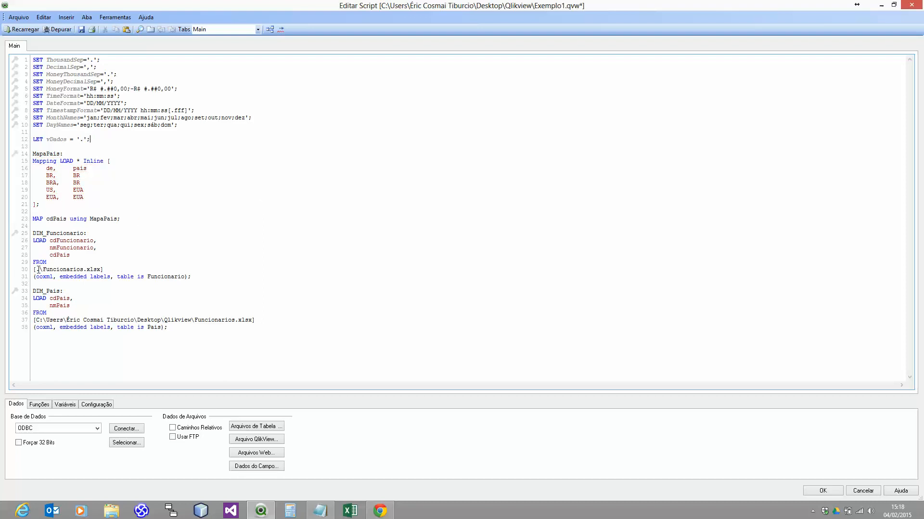
# - Replace the "." folder in the DIM_Funcionario source path with the variable expansion $(vDados)
pyautogui.moveTo(36, 269); pyautogui.dragTo(39, 269)
pyautogui.write('$()')
pyautogui.hotkey('shift', 'Left')
pyautogui.hotkey('shift', 'Left')
pyautogui.hotkey('shift', 'Left')
pyautogui.press('Right')
pyautogui.hotkey('shift', 'Right')
pyautogui.press('Right')
pyautogui.write('vDados')
# - Copy $(vDados) from the DIM_Funcionario source over the absolute folder path in the DIM_Pais source
pyautogui.hotkey('shift', 'Left')
pyautogui.hotkey('shift', 'Left')
pyautogui.hotkey('shift', 'Left')
pyautogui.hotkey('shift', 'Left')
pyautogui.hotkey('shift', 'Left')
pyautogui.hotkey('shift', 'Left')
pyautogui.hotkey('shift', 'Left')
pyautogui.hotkey('shift', 'Left')
pyautogui.hotkey('shift', 'Left')
pyautogui.hotkey('ctrl', 'c')
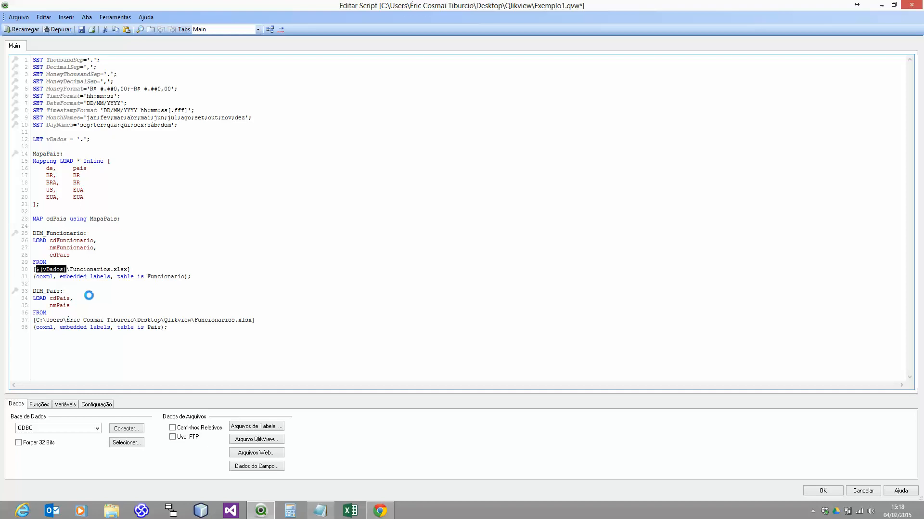
pyautogui.click(38, 320)
pyautogui.keyDown('shift'); pyautogui.click(193, 319); pyautogui.keyUp('shift')
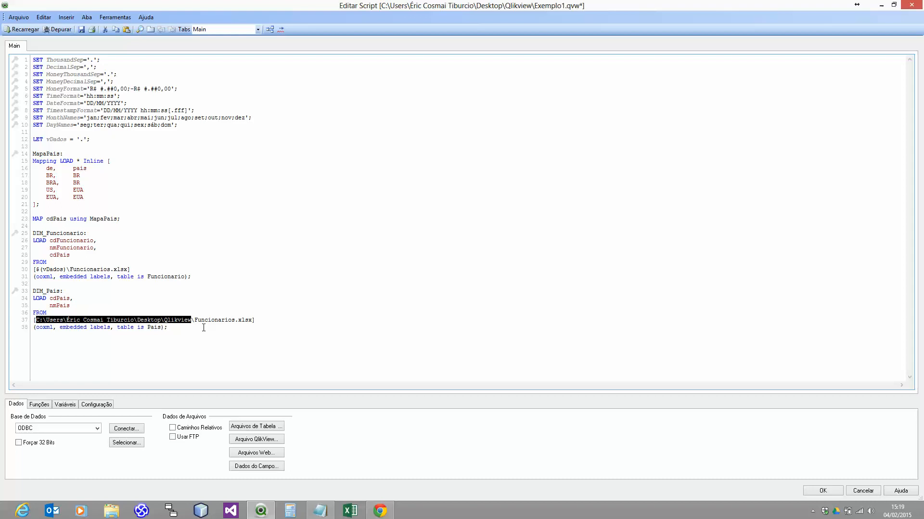
pyautogui.hotkey('ctrl', 'v')
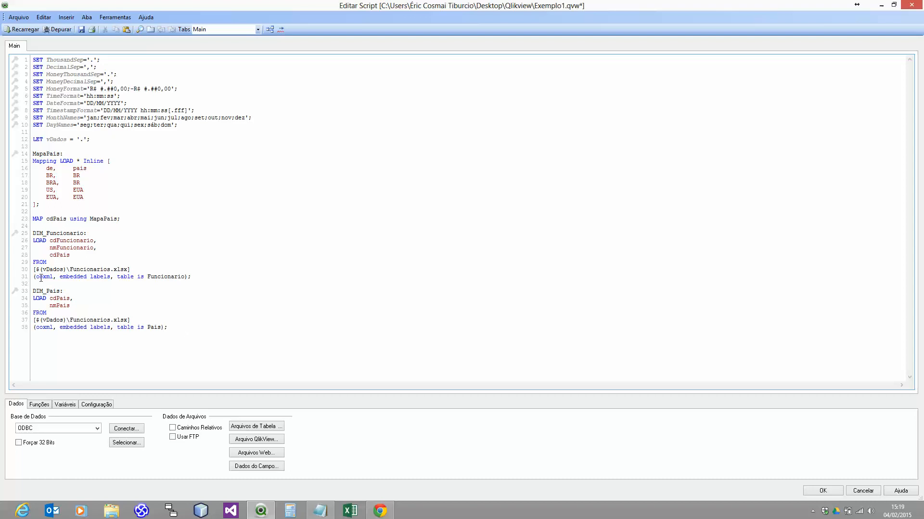
# - Reload the data using the vDados source paths, accept the sheet properties unchanged, and save the document
pyautogui.moveTo(36, 269); pyautogui.dragTo(63, 270)
pyautogui.click(98, 293)
pyautogui.hotkey('ctrl', 'r')
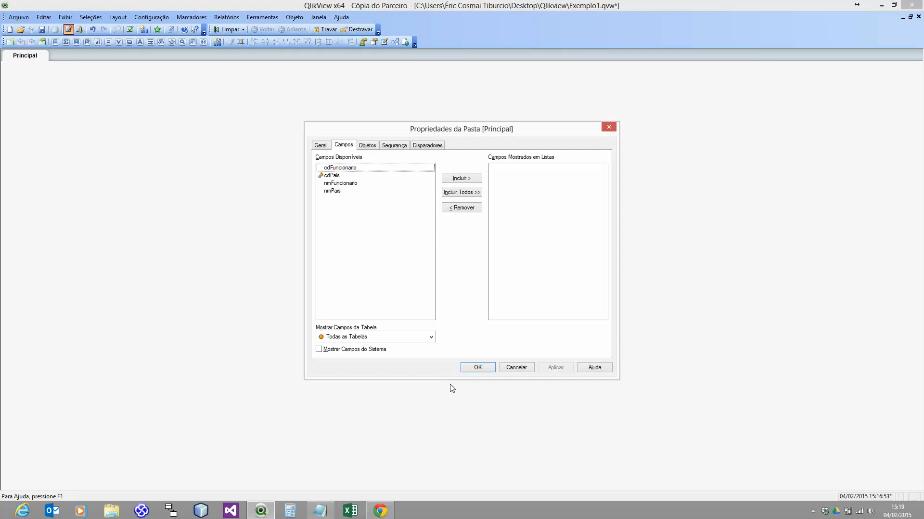
pyautogui.click(475, 369)
pyautogui.hotkey('ctrl', 's')
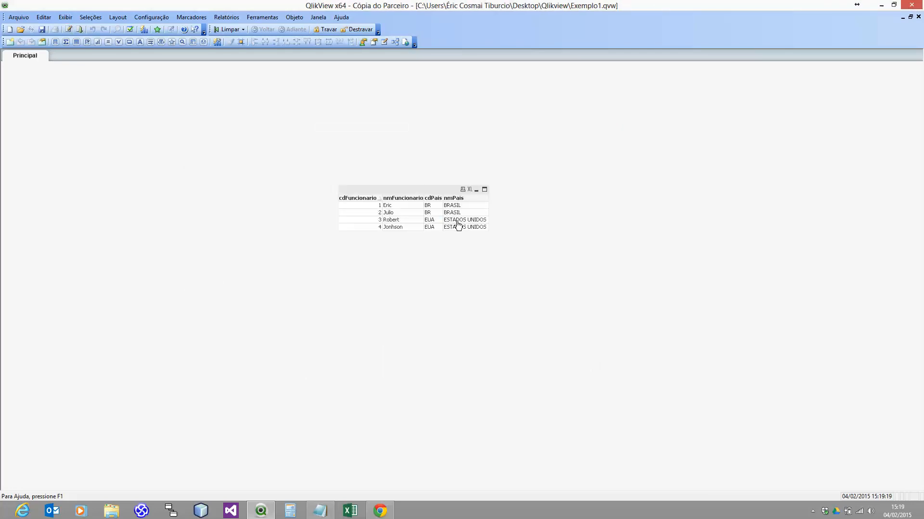
# - Filter the table by nmPais ESTADOS UNIDOS, check the filter in the current selections window, and clear it
pyautogui.click(457, 222)
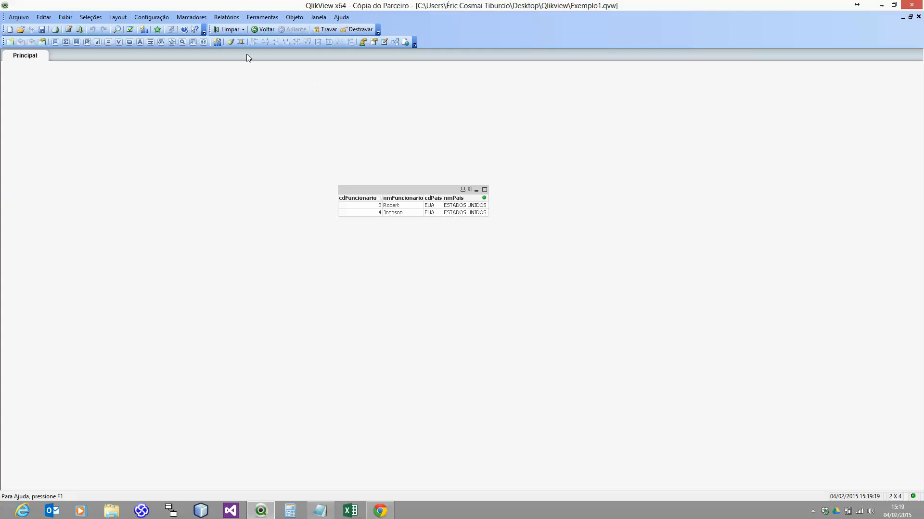
pyautogui.click(131, 30)
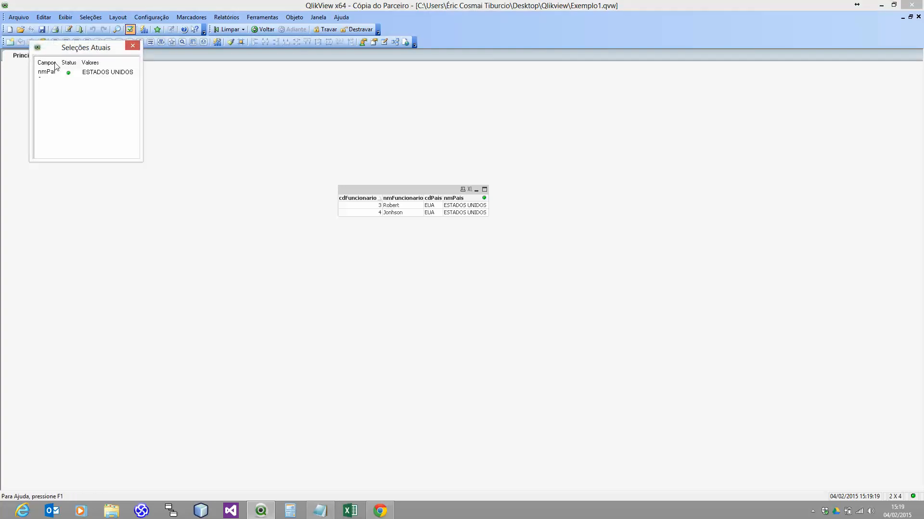
pyautogui.moveTo(55, 61); pyautogui.dragTo(60, 61)
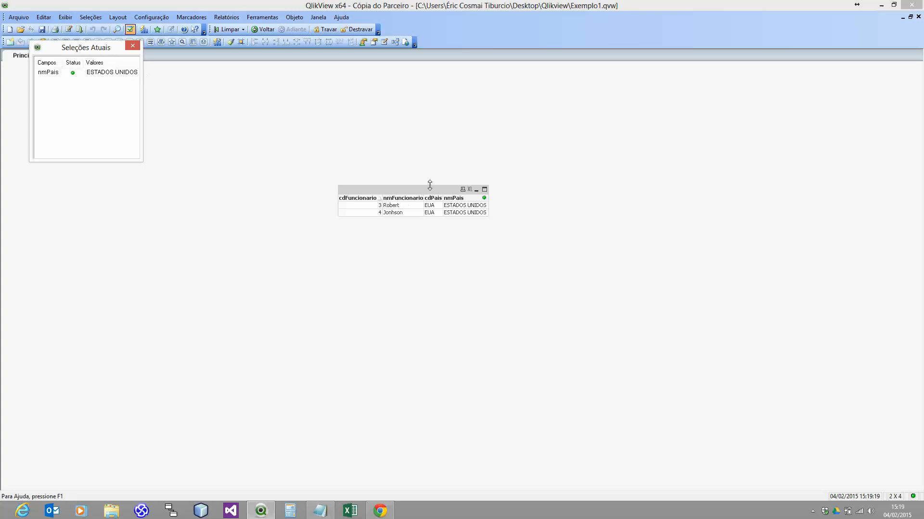
pyautogui.click(475, 214)
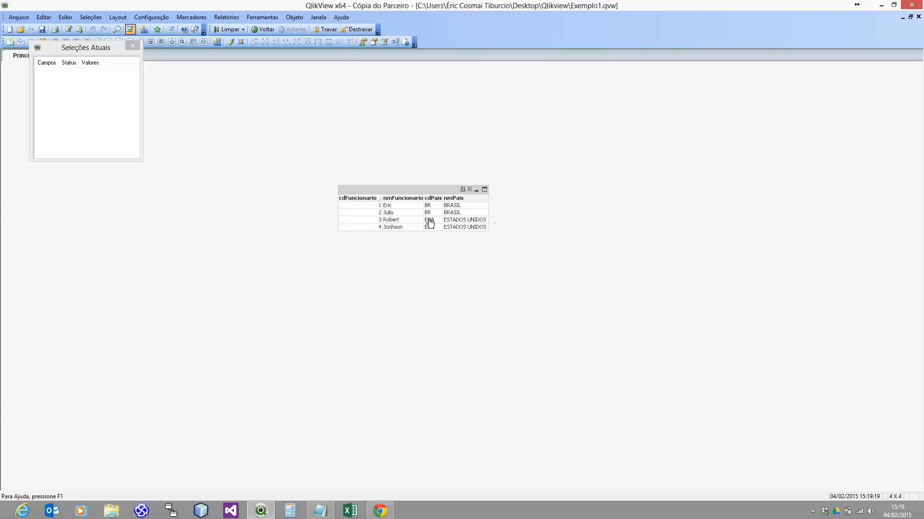
# - Filter the table by cdPais BR and the second employee's name, check the current selections, and close their window
pyautogui.click(428, 212)
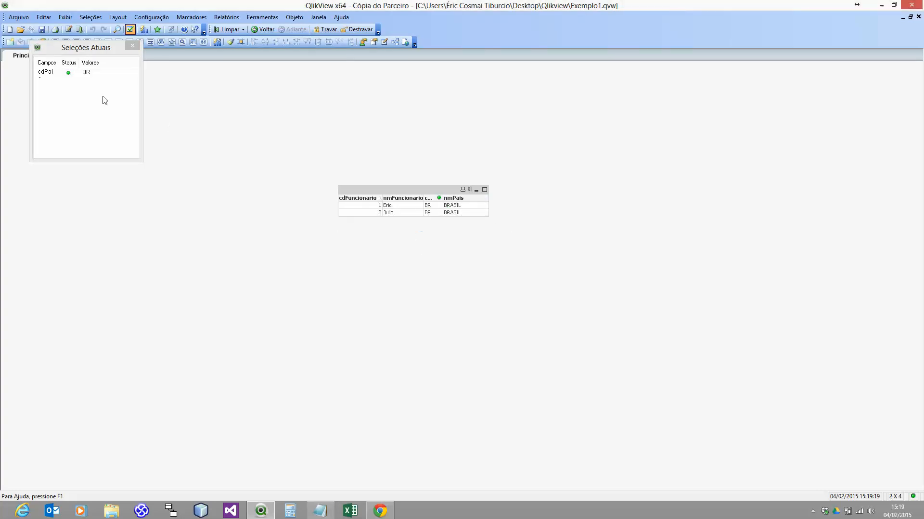
pyautogui.click(387, 212)
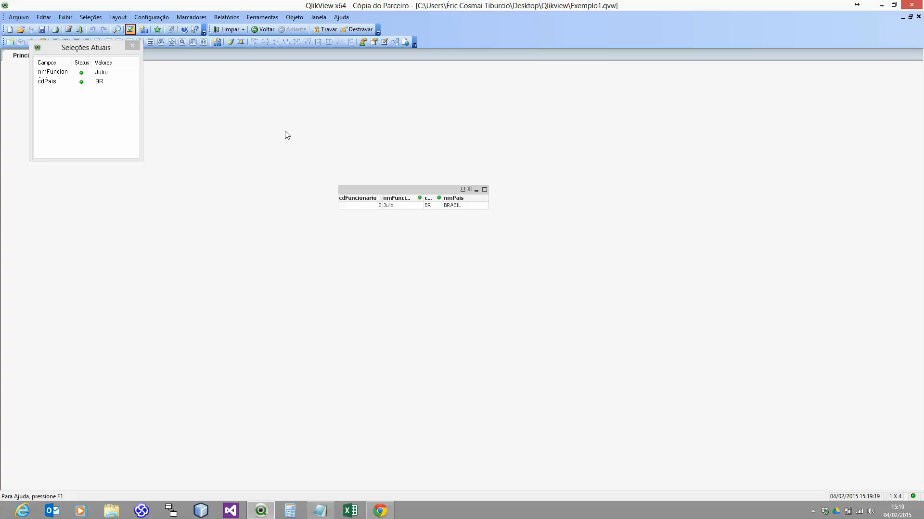
pyautogui.click(133, 46)
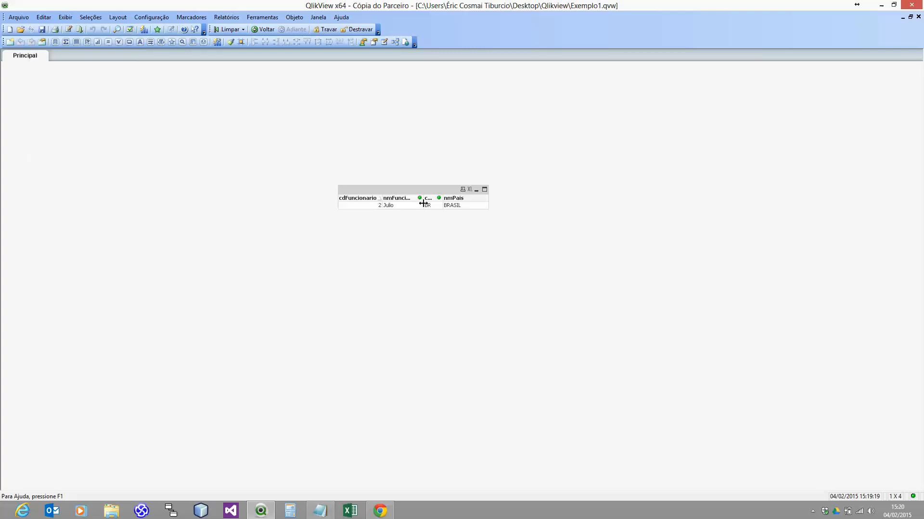
# - Rename the cdFuncionario field in the DIM_Funcionario load with the alias "as [Código do Funcionário]"
pyautogui.click(69, 29)
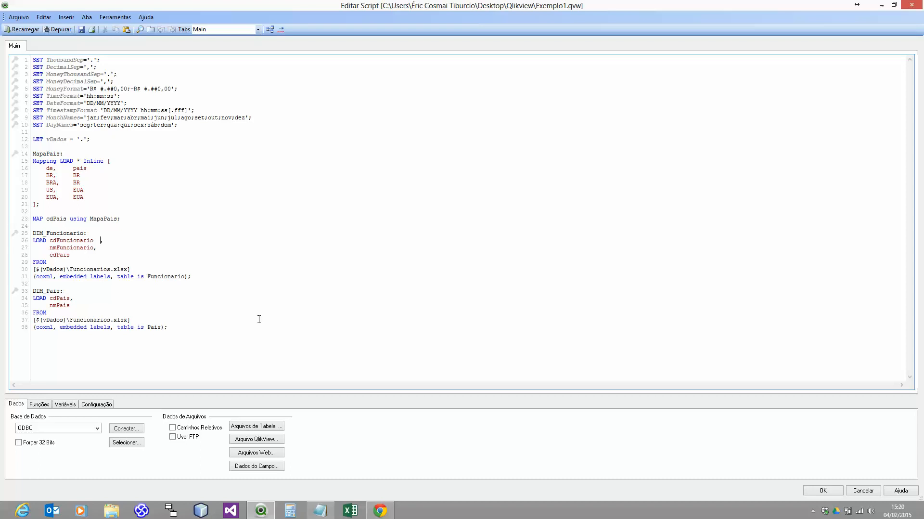
pyautogui.write('as')
pyautogui.press('BackSpace')
pyautogui.press('BackSpace')
pyautogui.write('as')
pyautogui.write('[]')
pyautogui.press('Down')
pyautogui.write('C')
pyautogui.press('BackSpace')
pyautogui.write('Código')
pyautogui.write('do Funcionário')
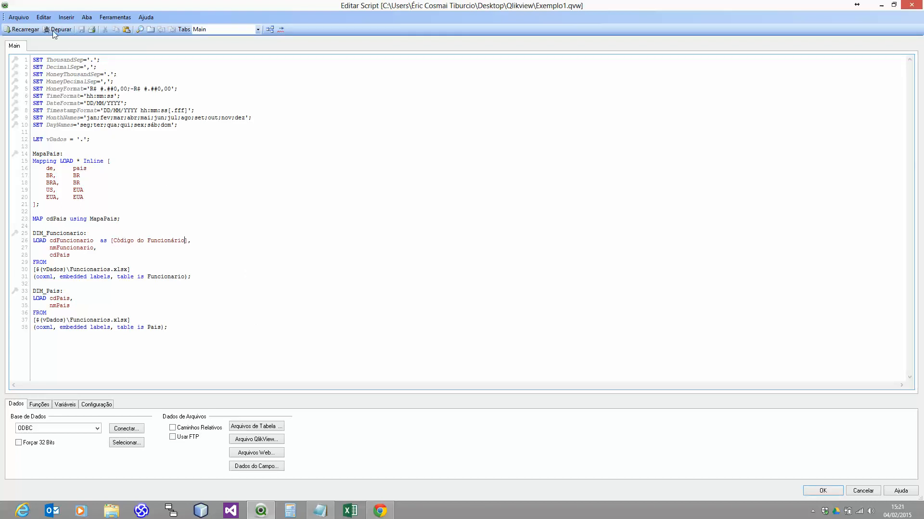
# - Reload the data with the new field alias and widen the DIM_Funcionario table in the table viewer to fit the full field name
pyautogui.click(21, 29)
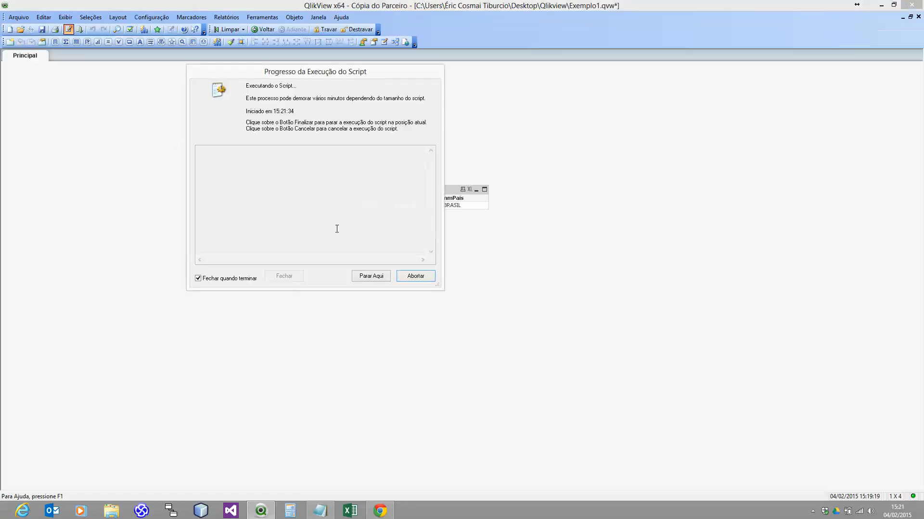
pyautogui.click(476, 368)
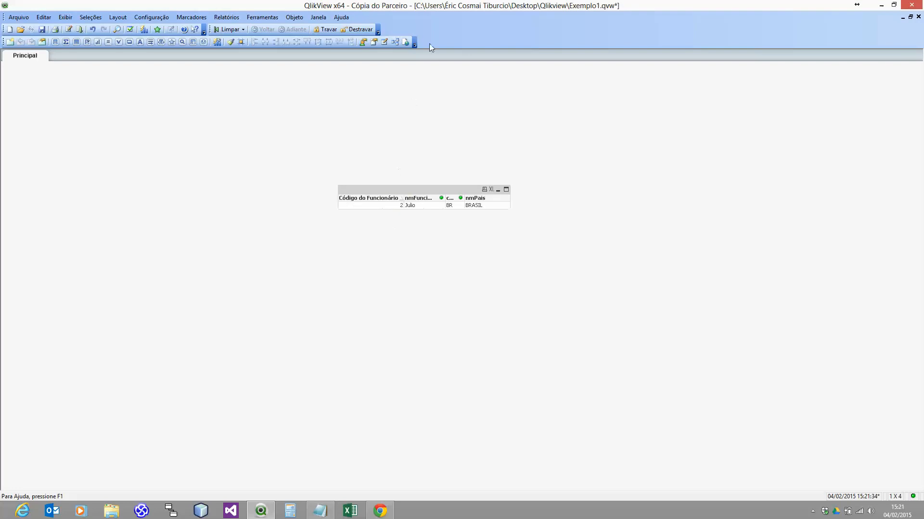
pyautogui.click(396, 42)
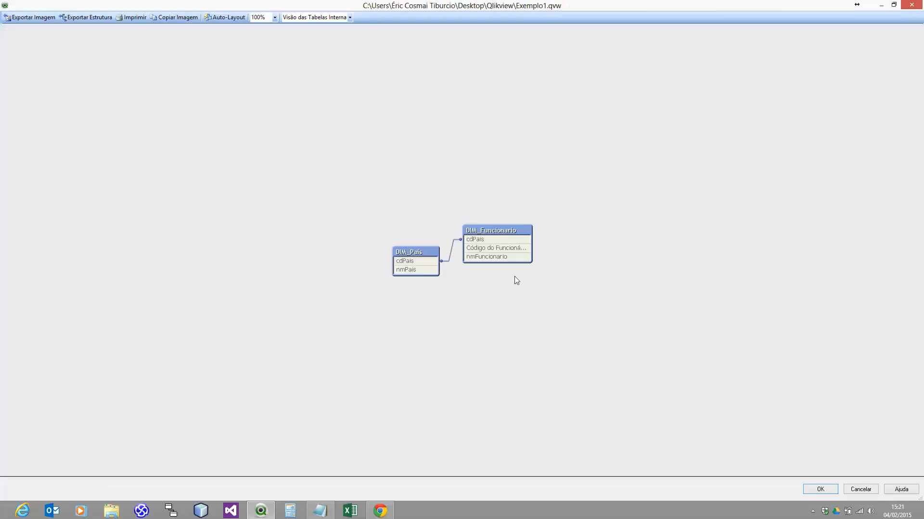
pyautogui.click(489, 249)
pyautogui.moveTo(544, 247)
pyautogui.mouseDown()
pyautogui.moveTo(569, 247)
pyautogui.moveTo(550, 247)
pyautogui.mouseUp()
pyautogui.click(821, 489)
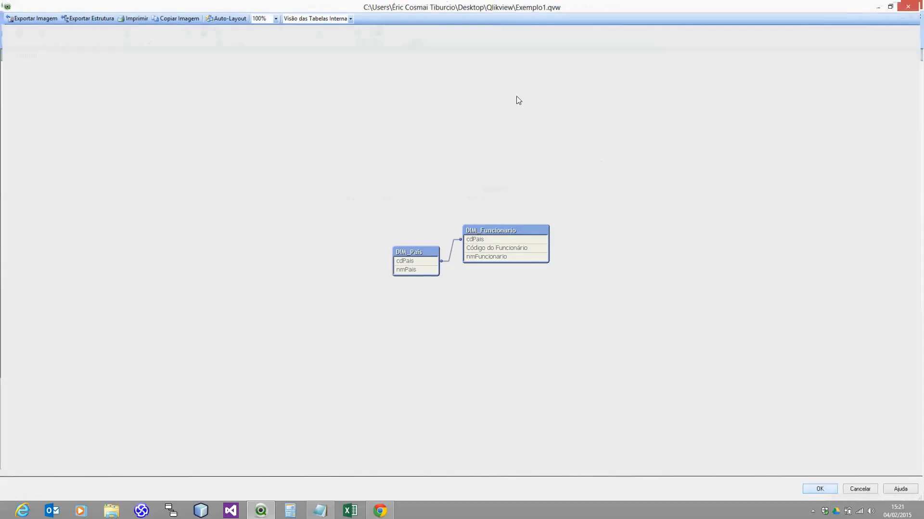
# - Widen the truncated columns of the table box to fit their headings, and save the document with all selections cleared
pyautogui.moveTo(444, 201); pyautogui.dragTo(511, 197)
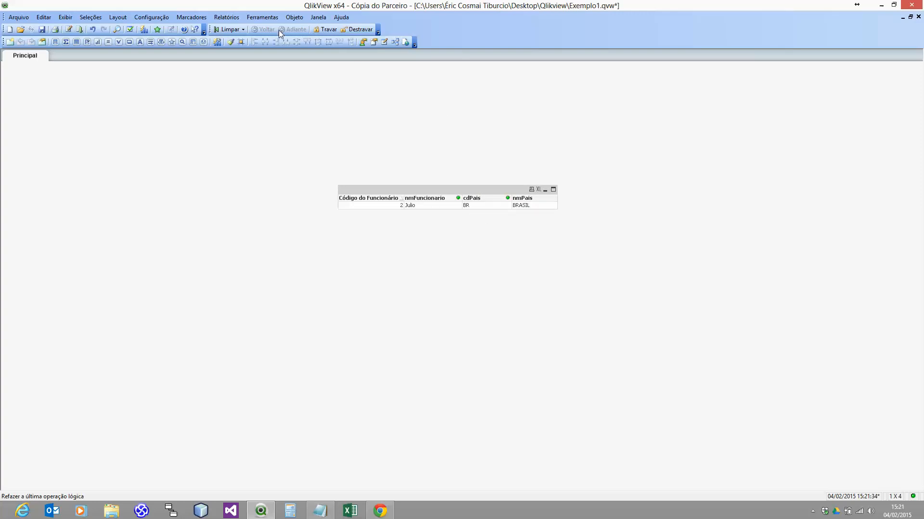
pyautogui.click(217, 32)
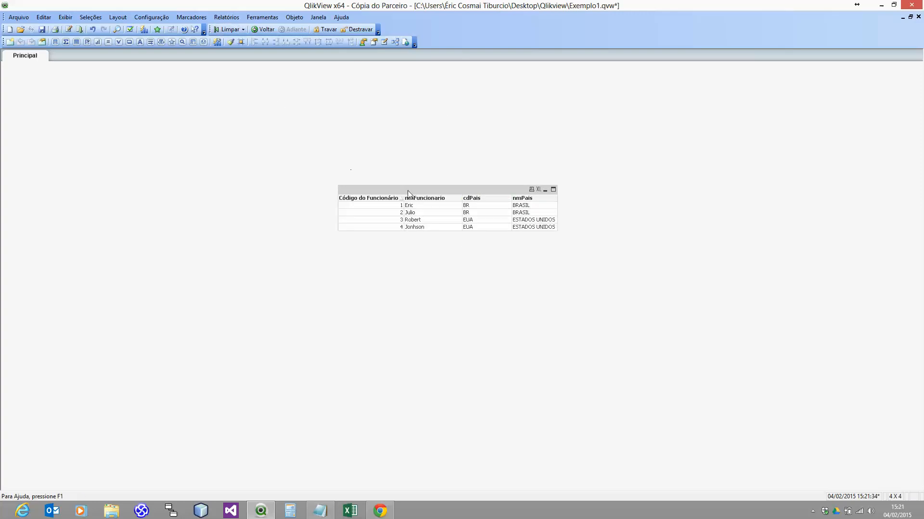
pyautogui.click(41, 30)
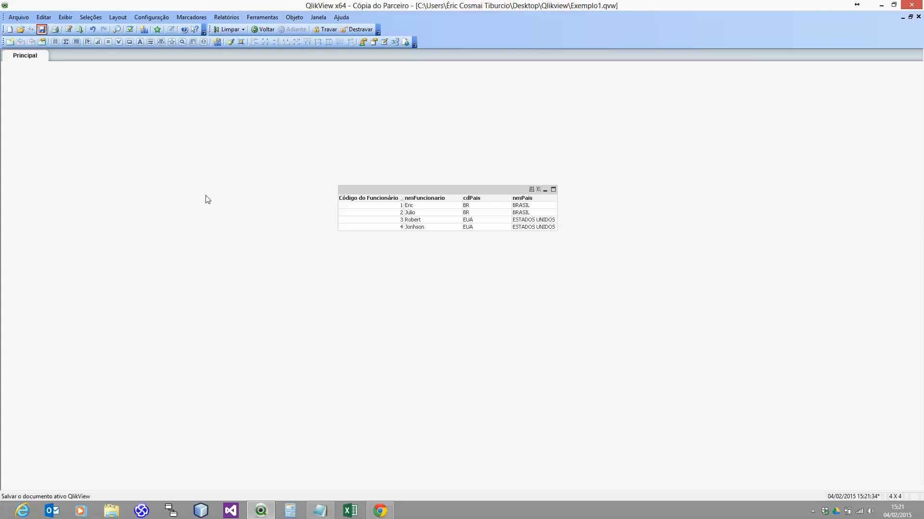